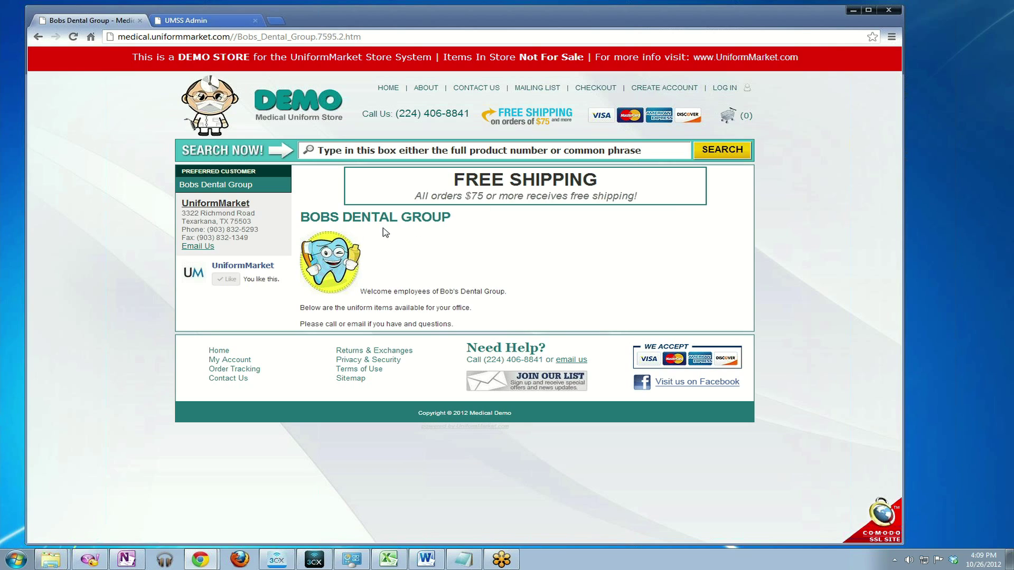
- Open Preferred Customer product selection with Bobs Dental Group as the current group
click(221, 185)
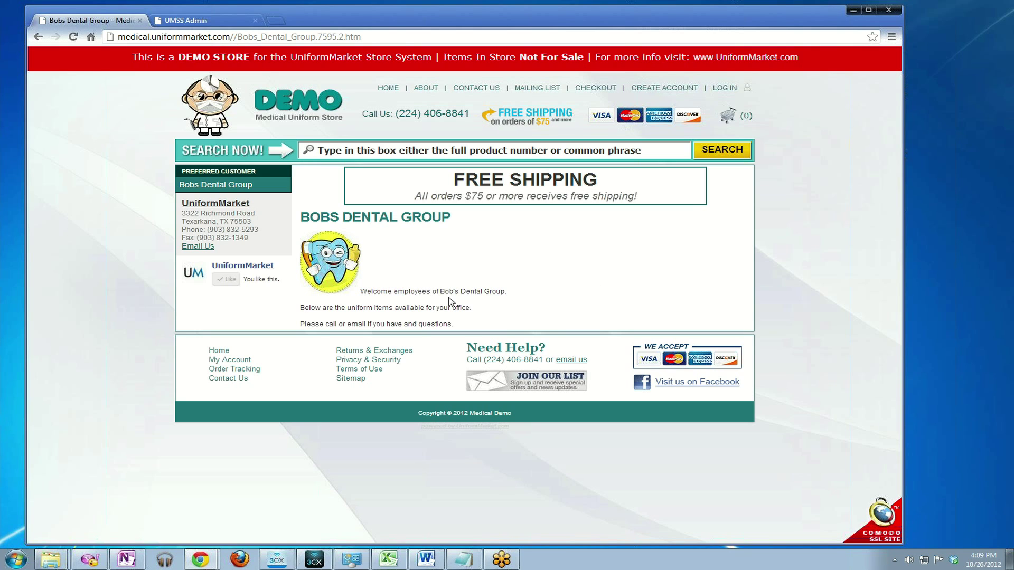
click(210, 21)
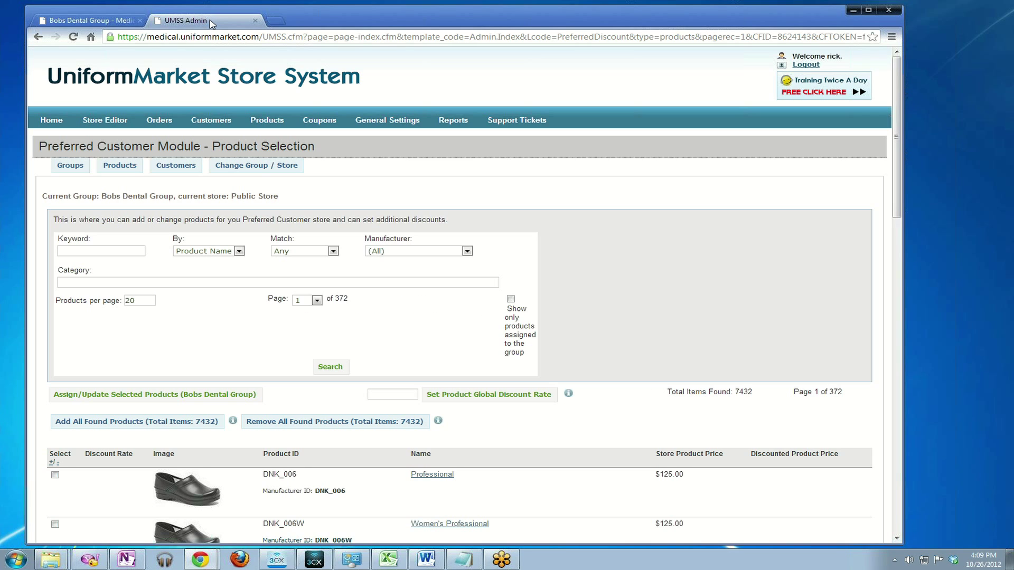
click(242, 86)
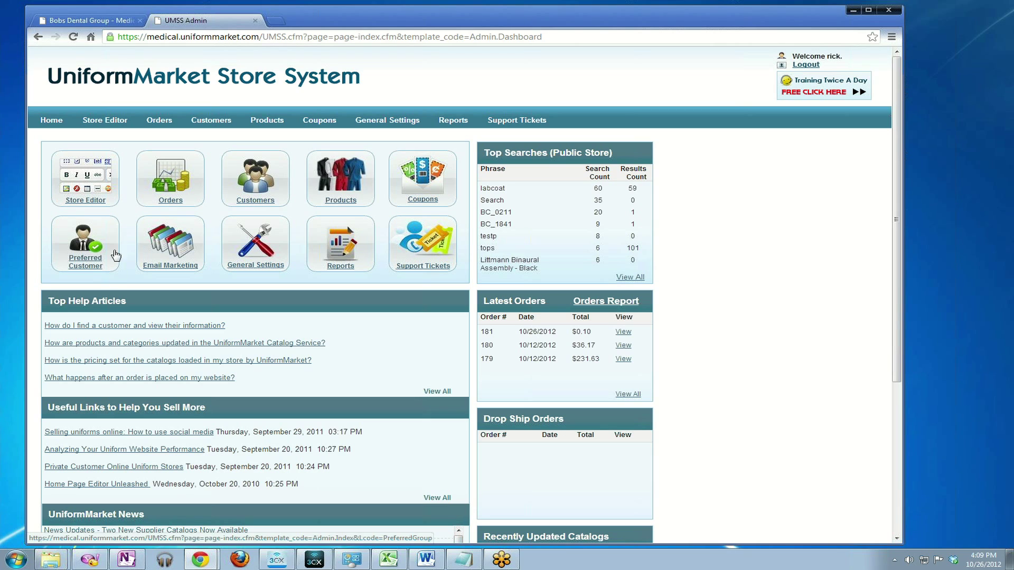
click(97, 248)
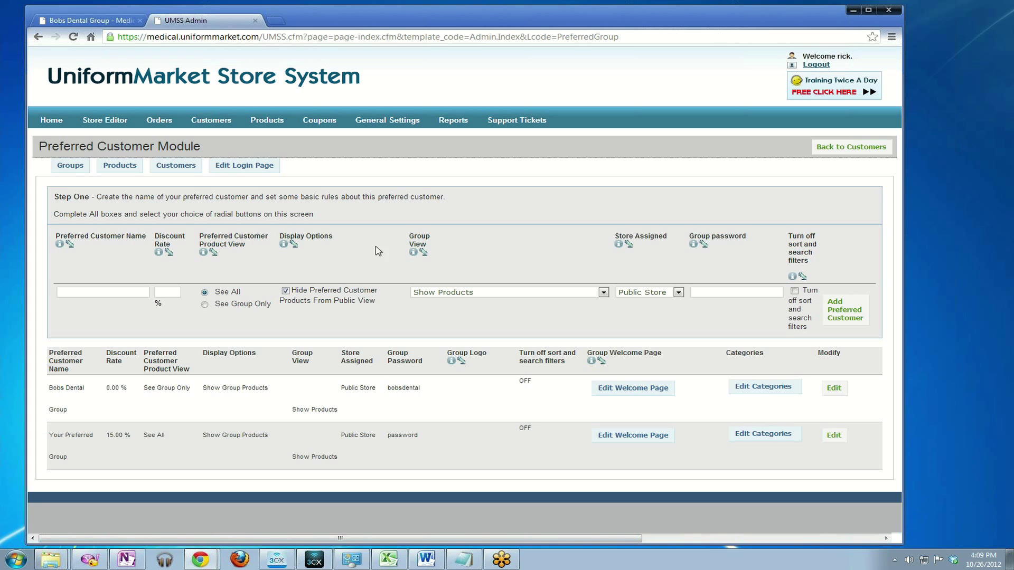
click(119, 166)
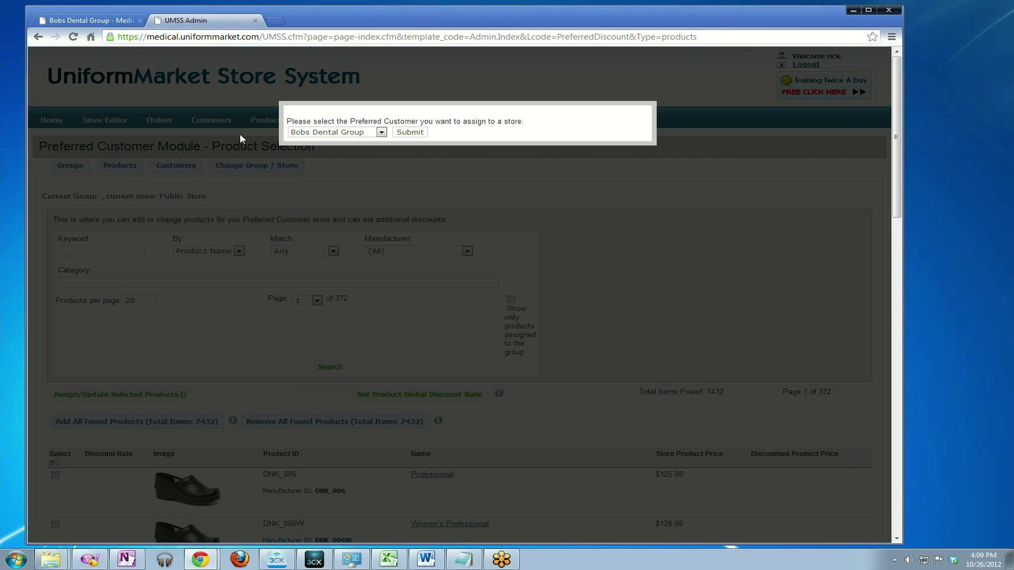
click(333, 134)
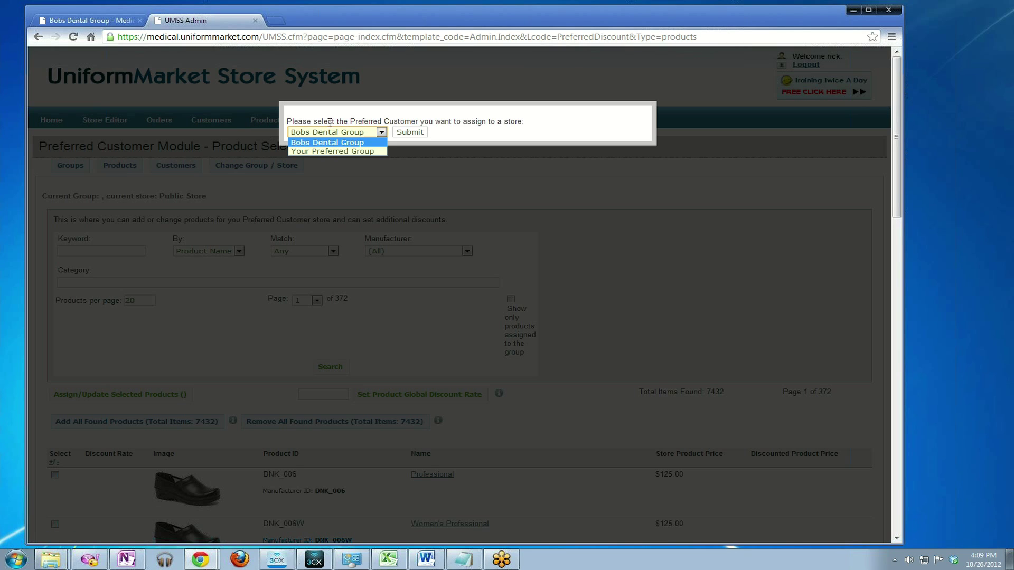
click(325, 141)
click(404, 132)
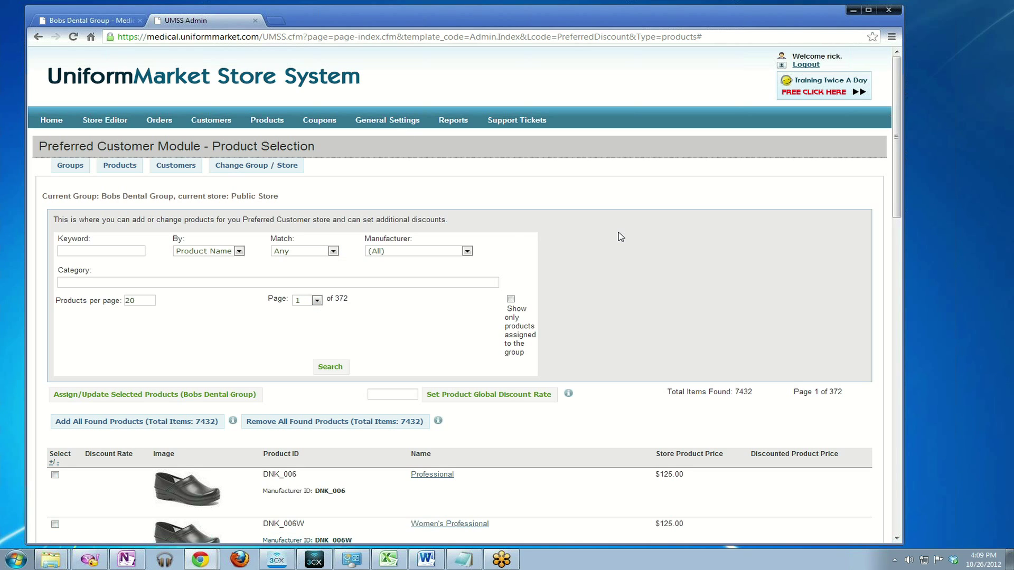
drag(100, 197, 282, 197)
click(637, 255)
- Search only products assigned to Bobs Dental Group, confirm none exist, then clear the filter
click(512, 300)
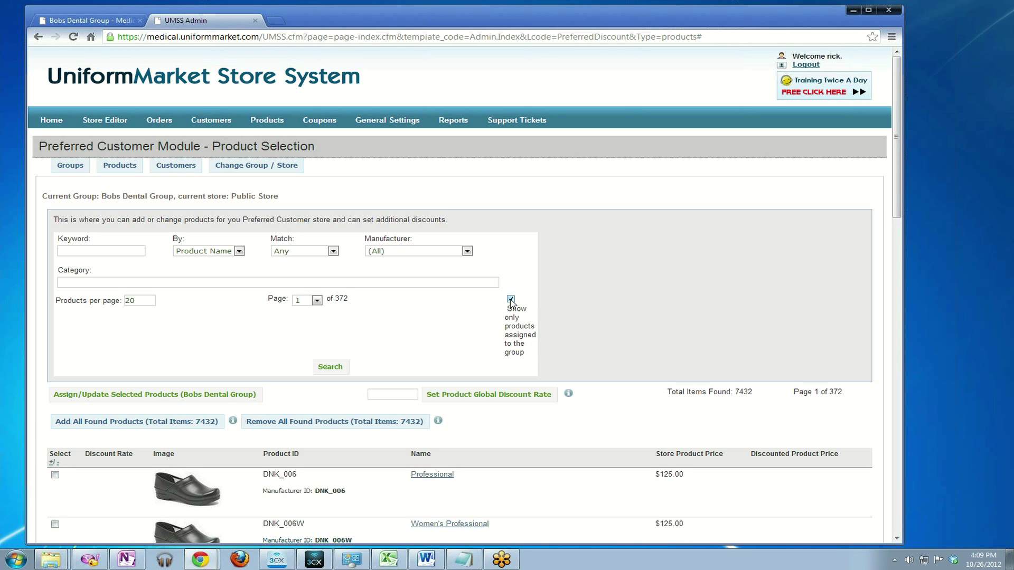
click(334, 366)
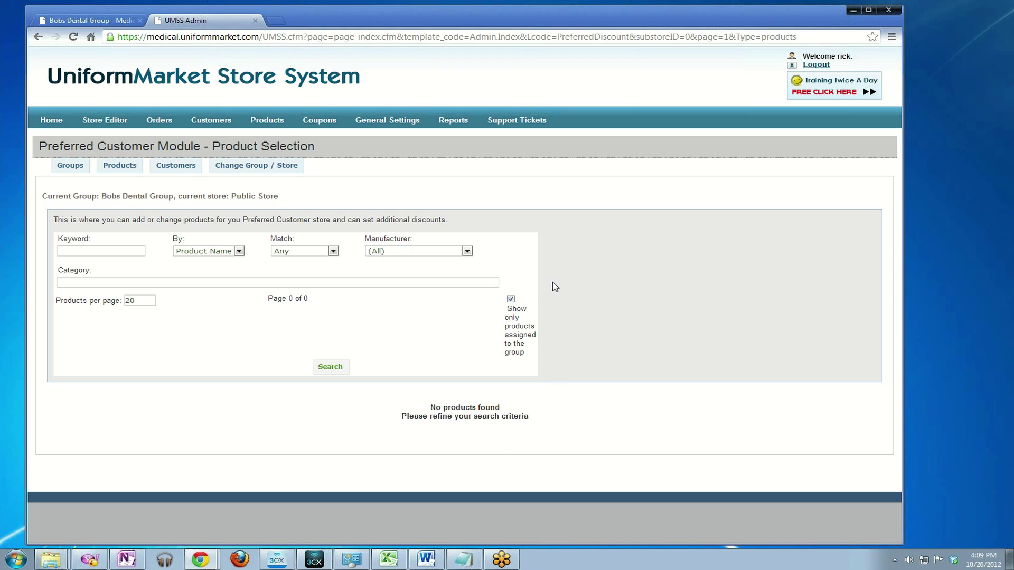
click(510, 300)
- Search for keyword 4051 matched by Product ID
click(101, 252)
text(4051)
click(198, 251)
click(201, 270)
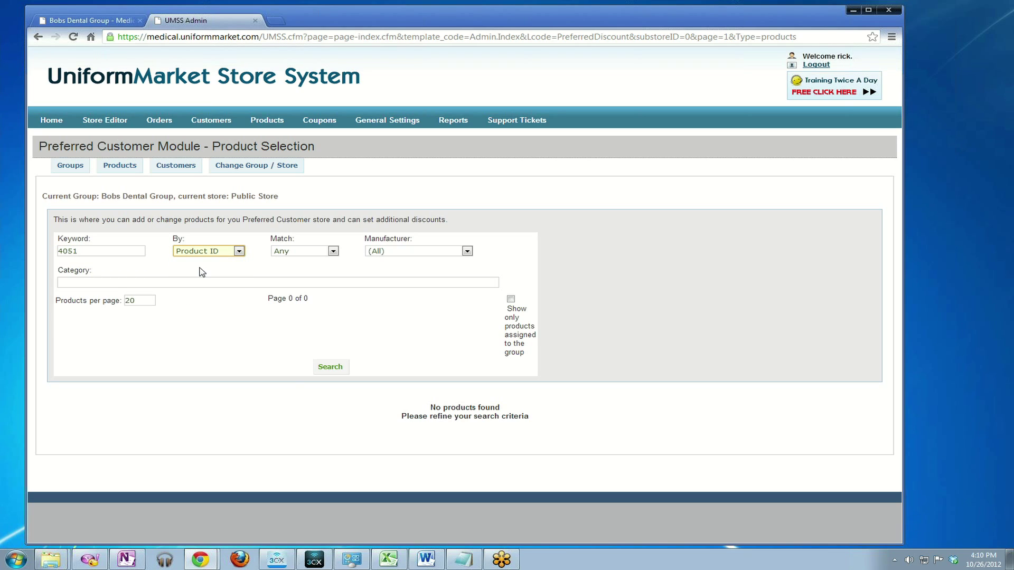
click(328, 368)
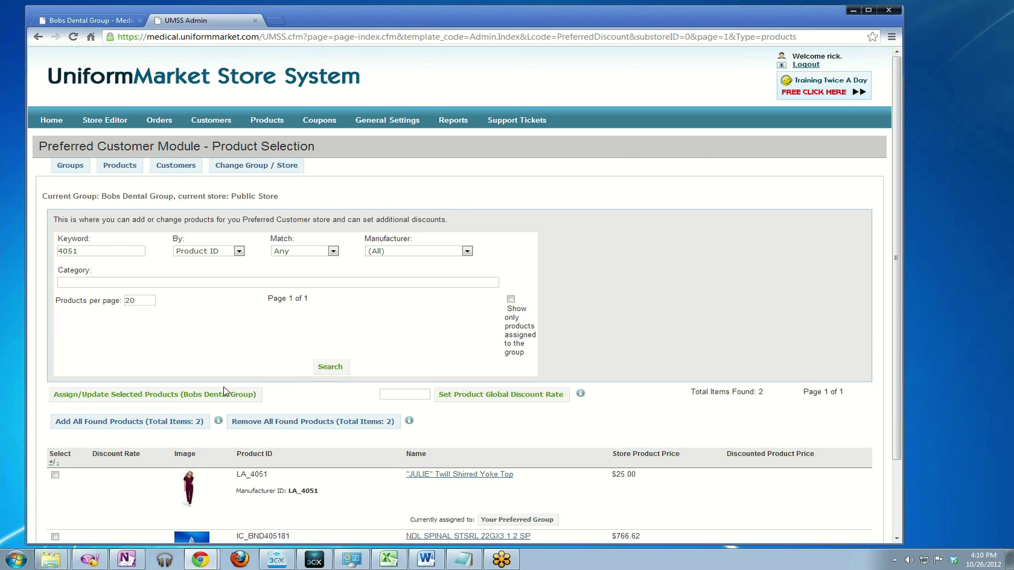
scroll(223, 391, down, 1)
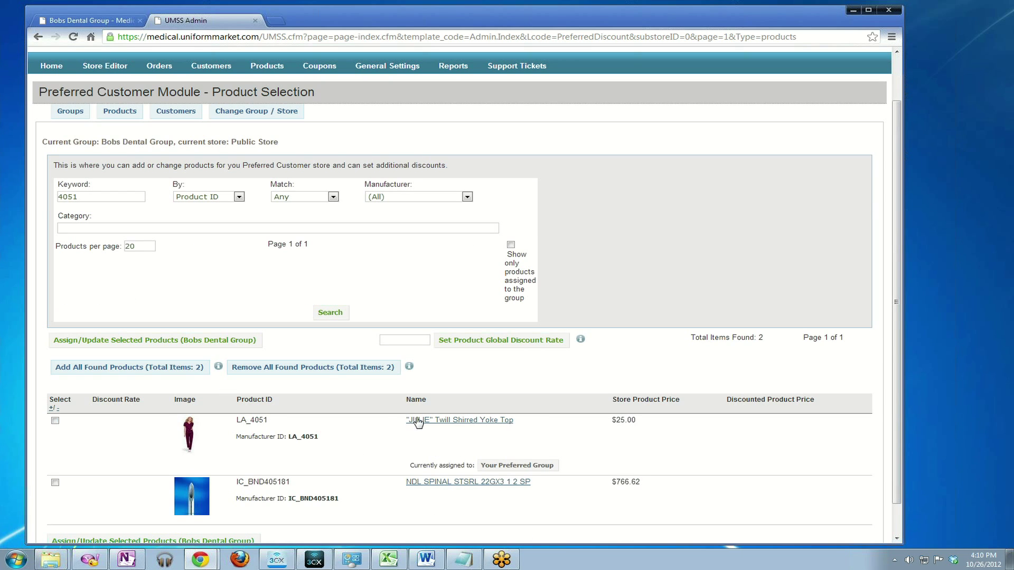
scroll(163, 430, down, 1)
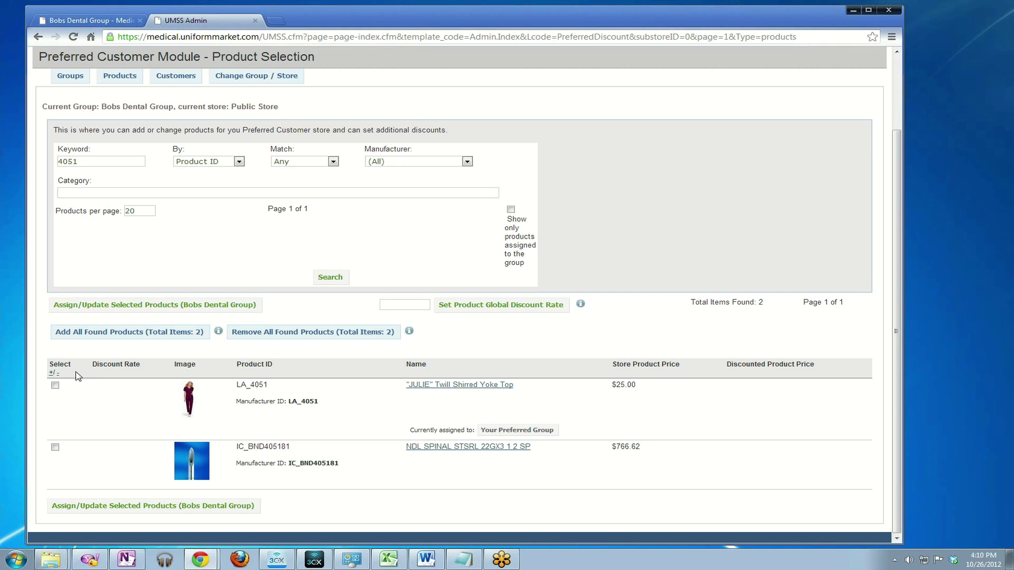
- Assign the JULIE top (LA_4051) to Bobs Dental Group at a 10% discount rate
click(55, 386)
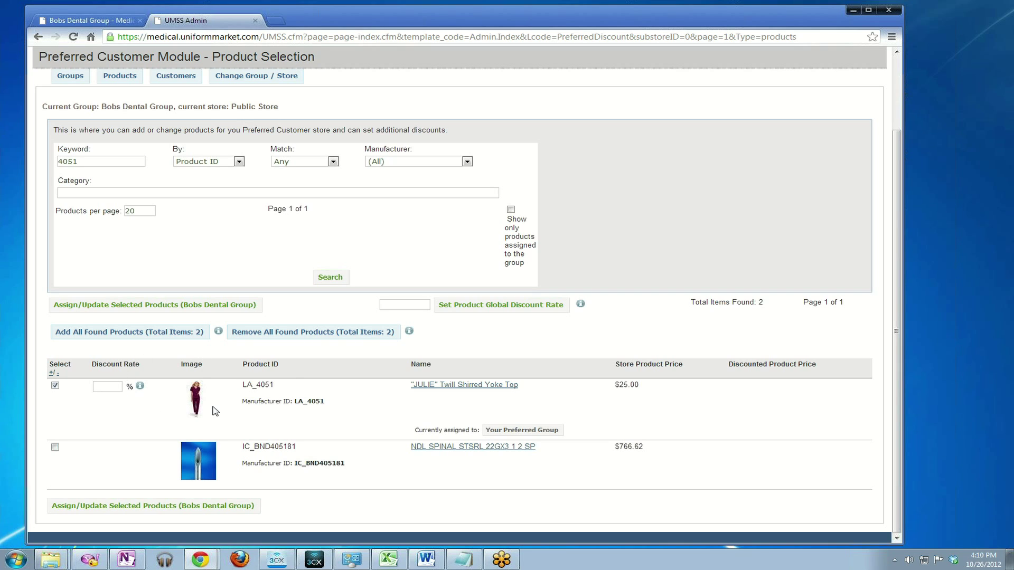
click(140, 391)
text(10)
click(147, 429)
click(91, 506)
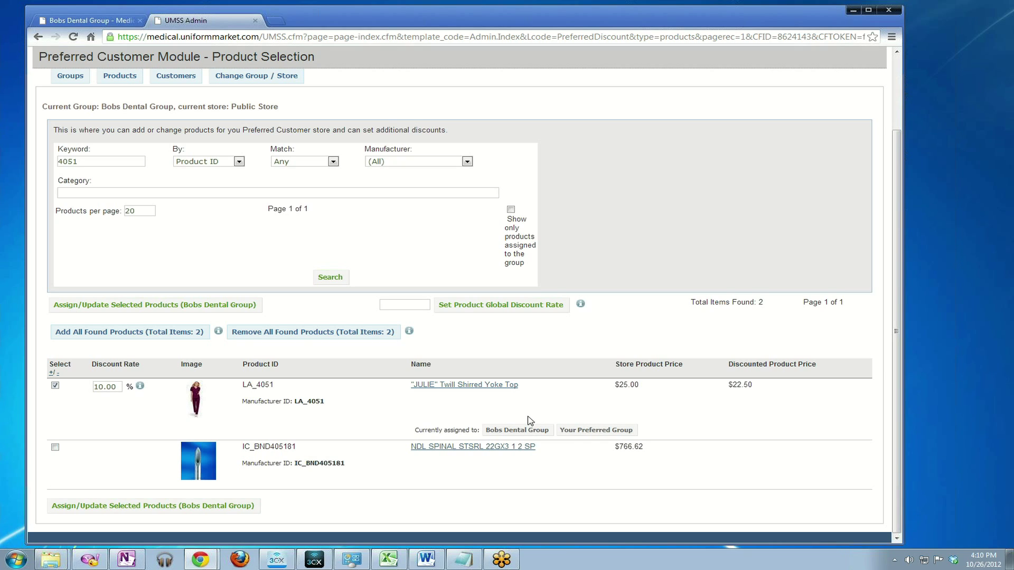
scroll(531, 121, up, 1)
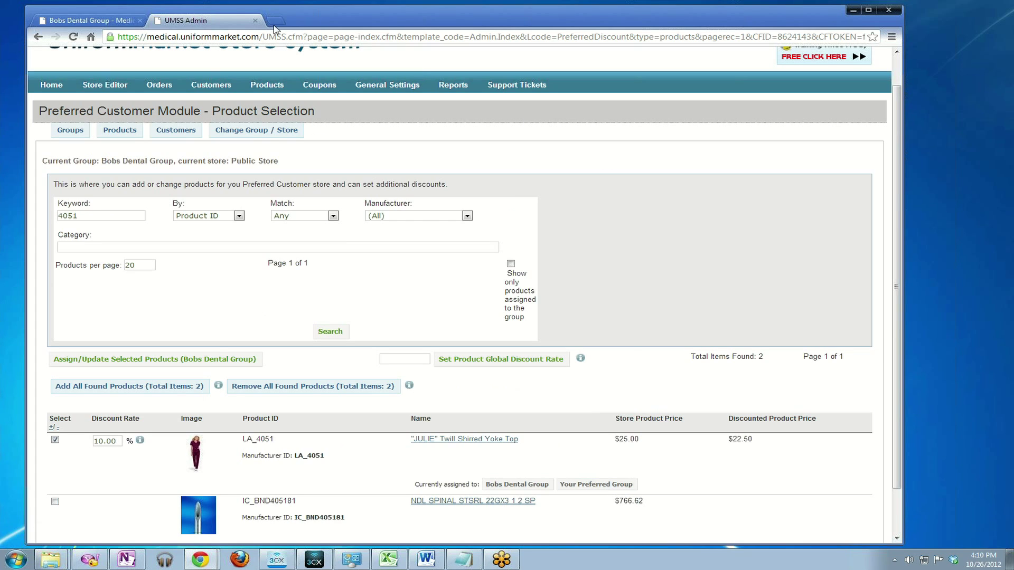
- Open the JULIE top on the Bobs Dental Group storefront and check its 10.00% off pricing note
click(95, 22)
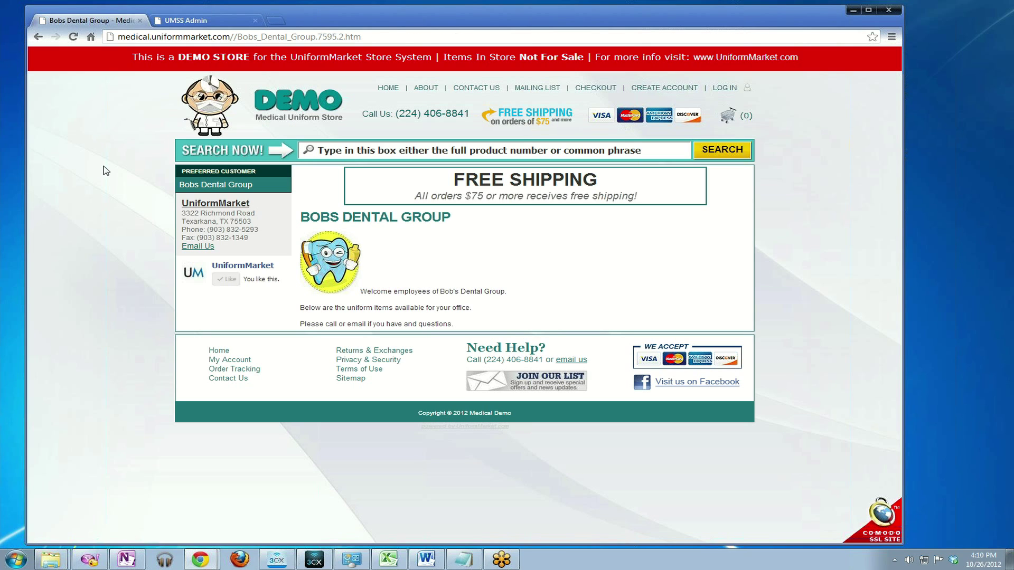
click(206, 189)
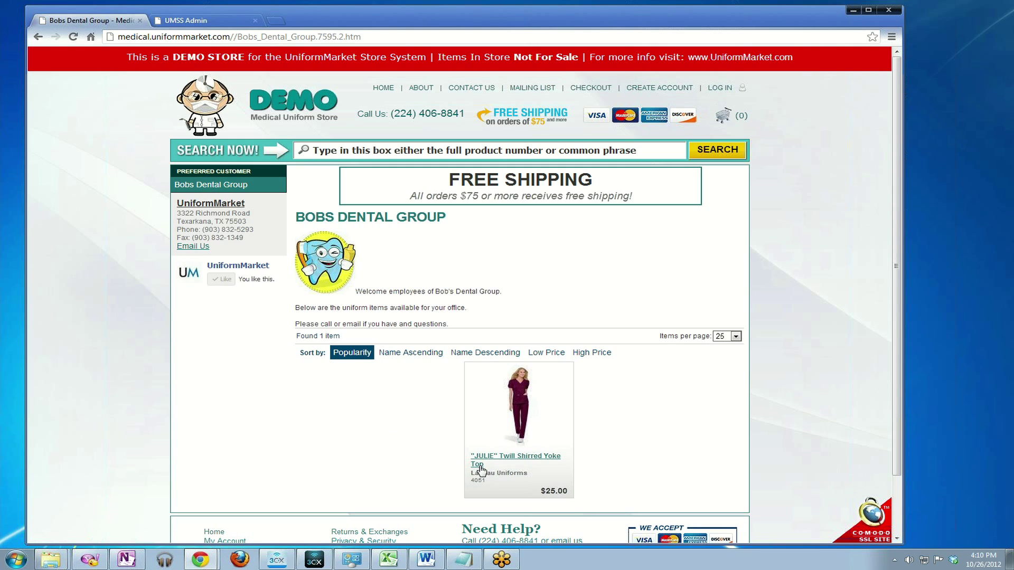
click(529, 410)
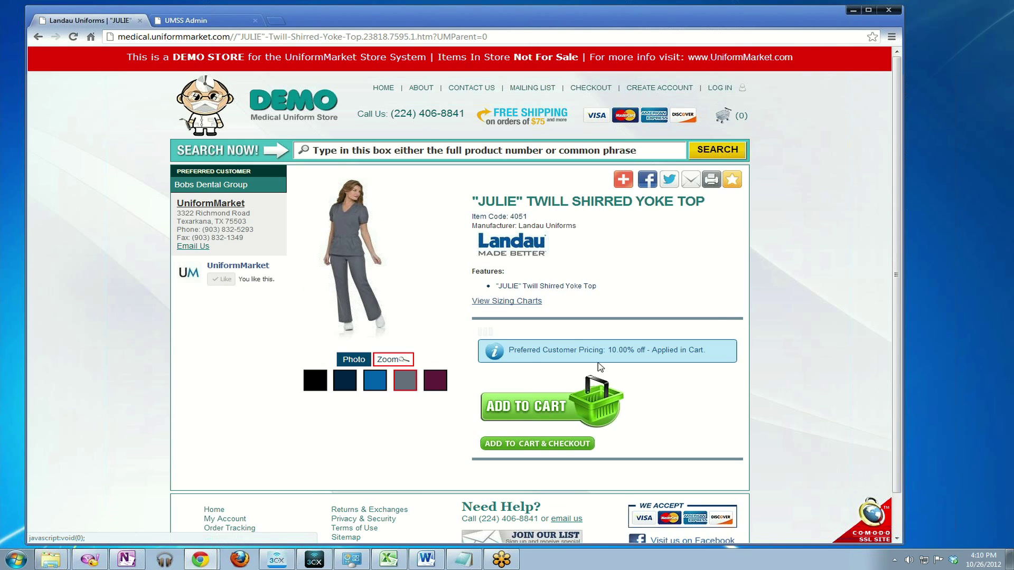
double_click(523, 377)
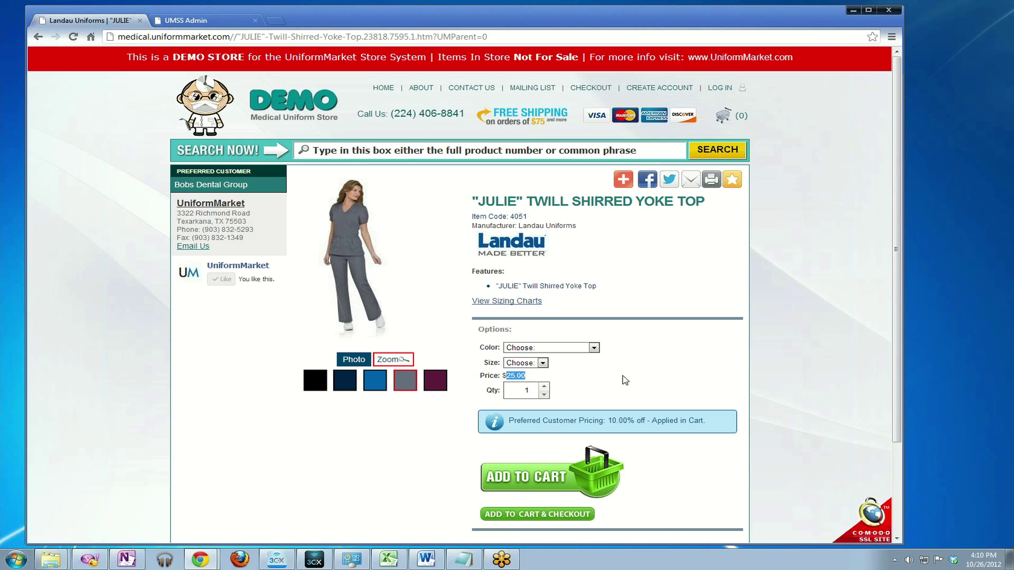
click(625, 380)
drag(605, 421, 668, 421)
click(750, 428)
- Recheck the $25.00 price and item code 4051, then return to the store admin
drag(538, 376, 506, 377)
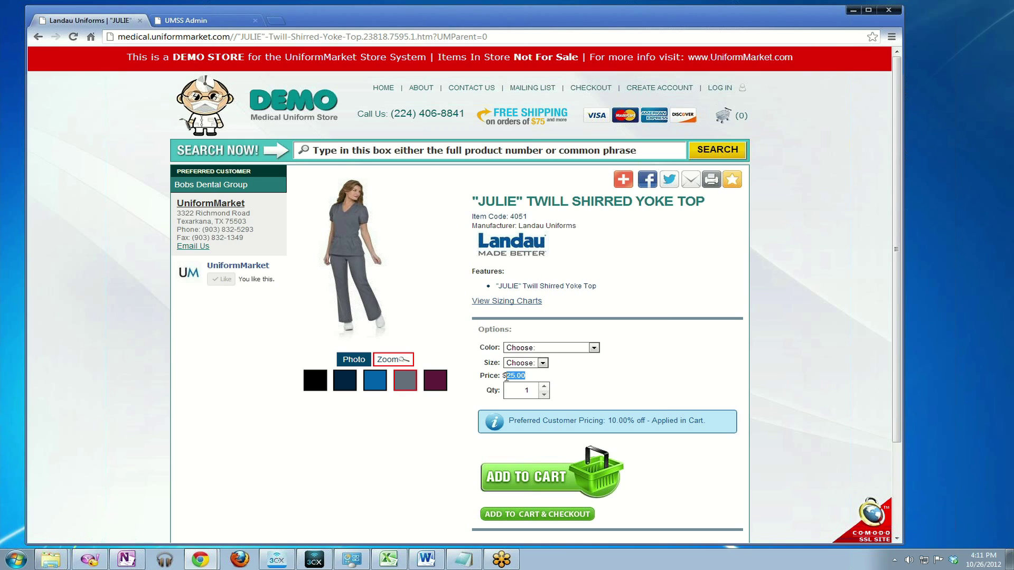
click(658, 381)
drag(527, 216, 515, 218)
click(186, 20)
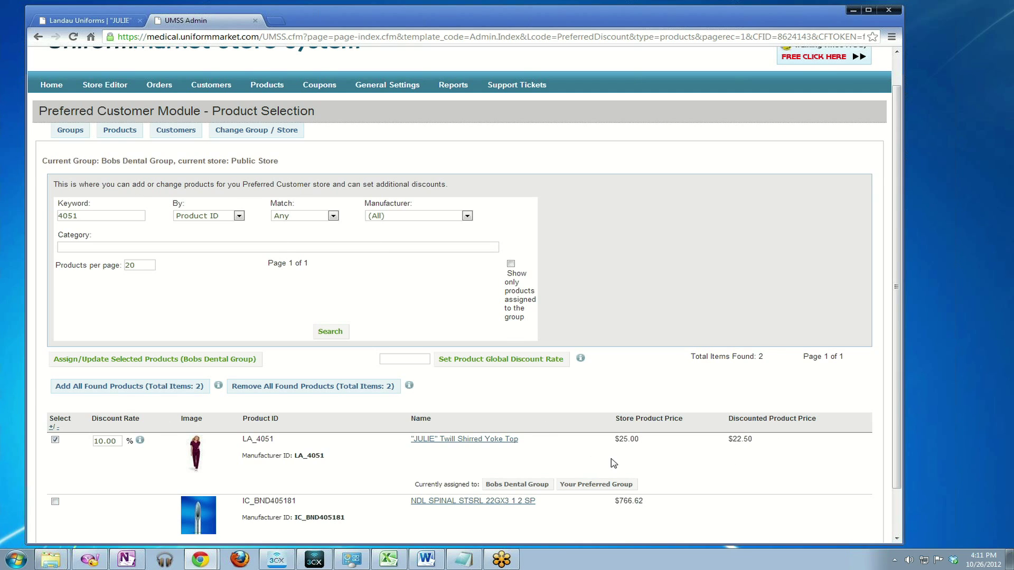
scroll(628, 462, up, 1)
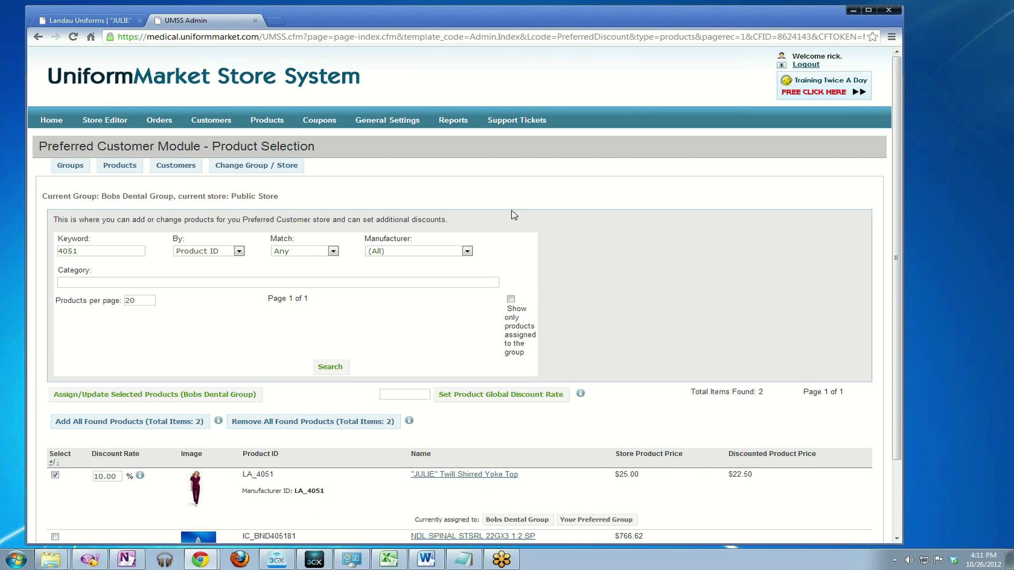
- Find product 4051 in Active Products by Product ID and open the "JULIE" Twill Shirred Yoke Top
click(266, 123)
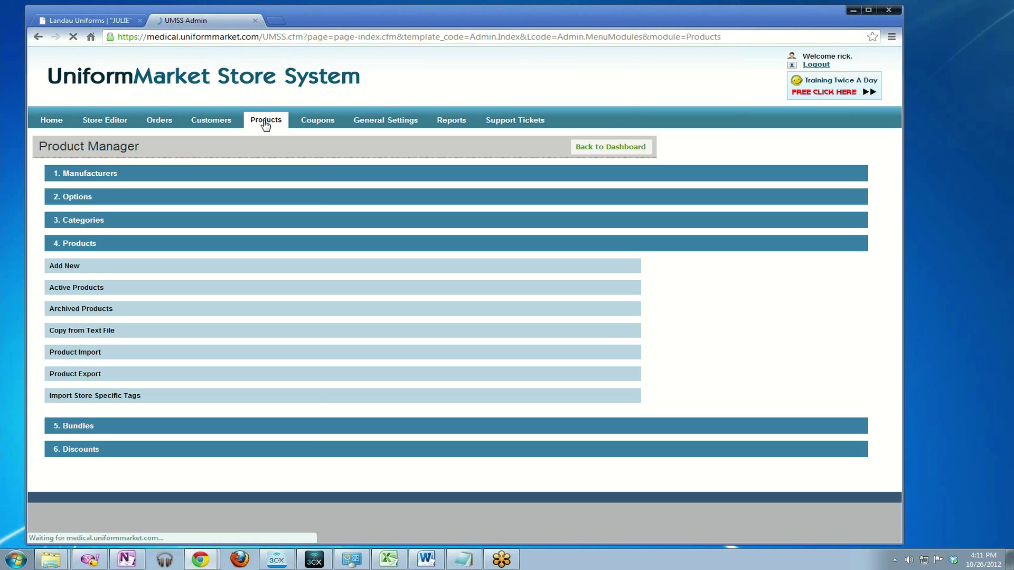
click(83, 291)
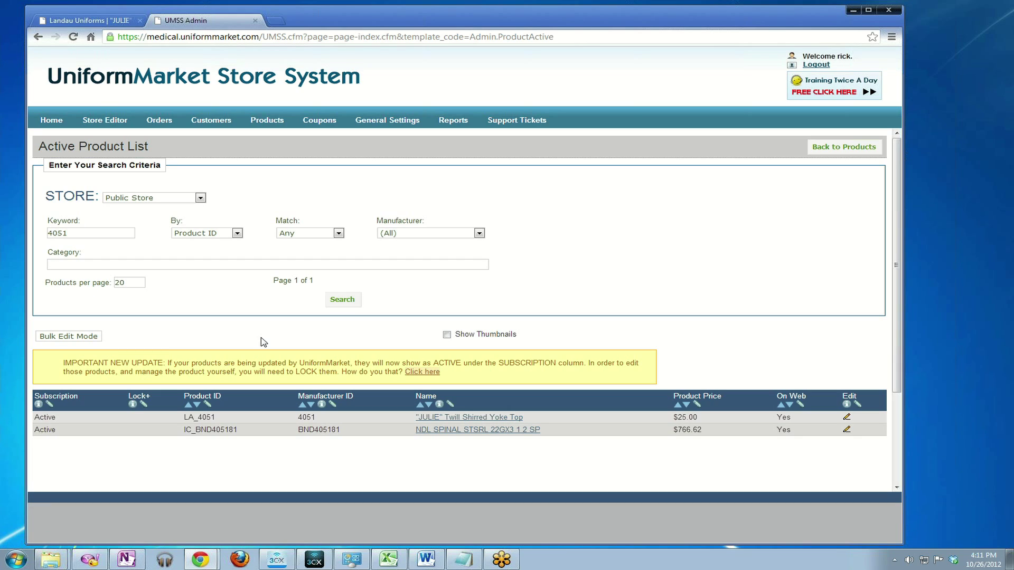
double_click(56, 235)
click(152, 253)
click(112, 235)
click(469, 418)
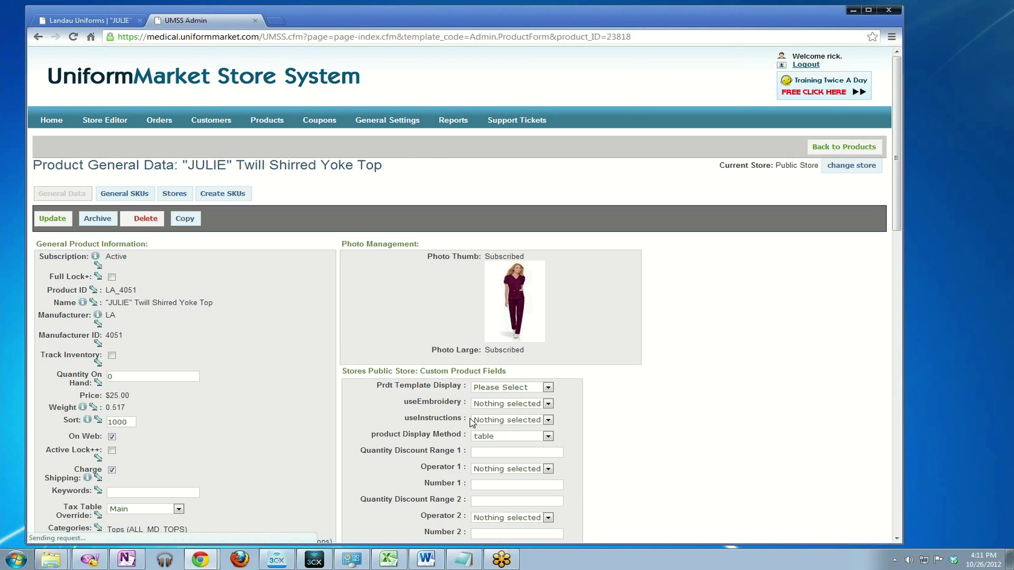
click(185, 219)
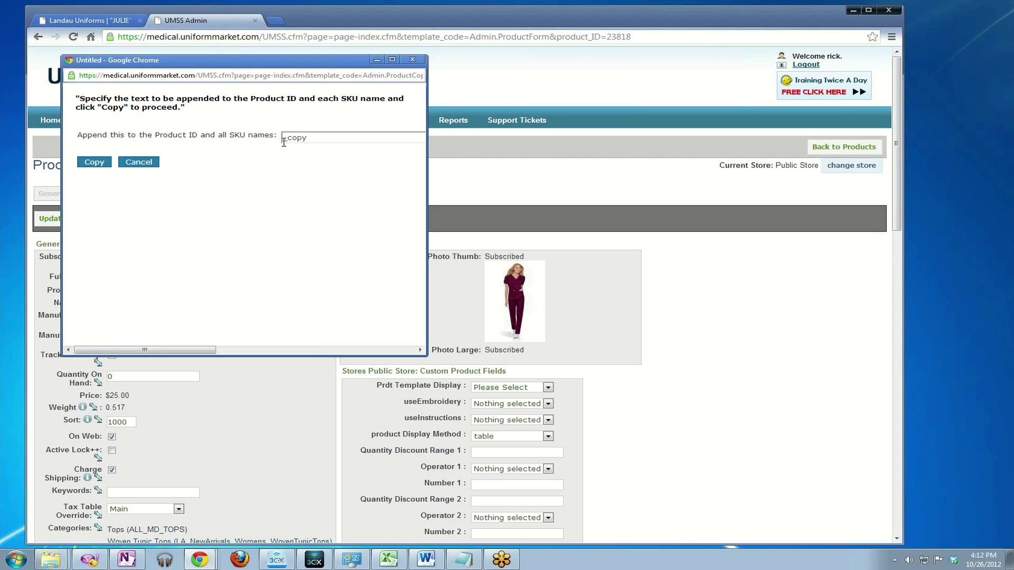
- Copy the JULIE top with suffix '_BOBSDENTAL', creating product LA_4051_BOBSDENTAL
drag(288, 138, 309, 142)
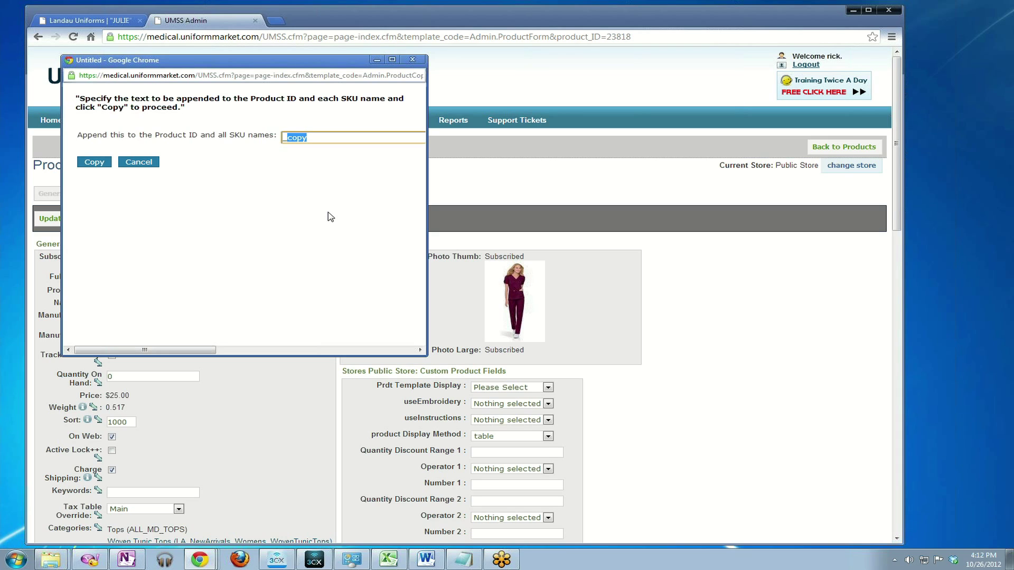
key(BackSpace)
click(331, 216)
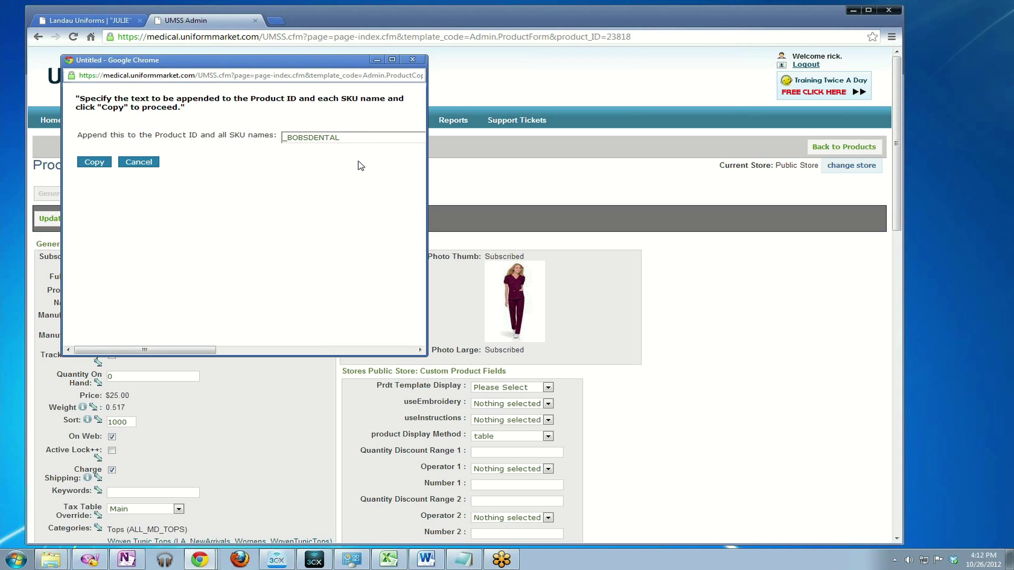
click(91, 163)
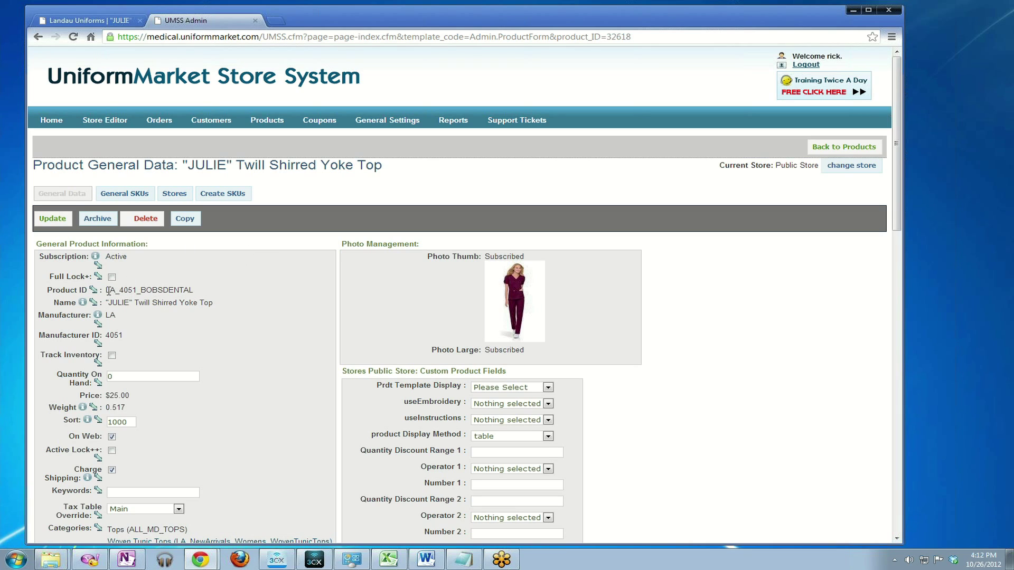
drag(106, 290, 200, 296)
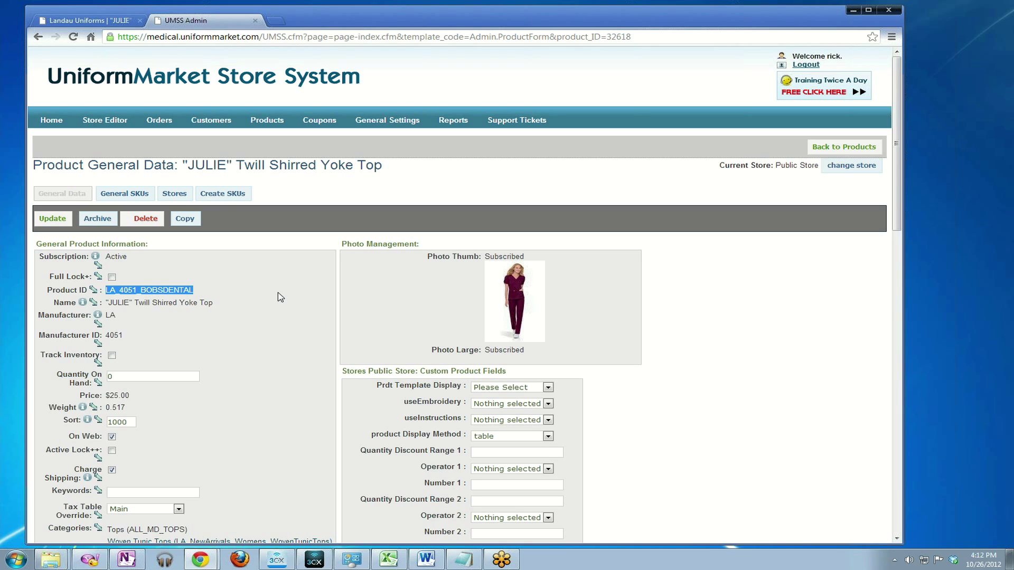
- Turn on Full Lock+ for LA_4051_BOBSDENTAL and save it
click(205, 292)
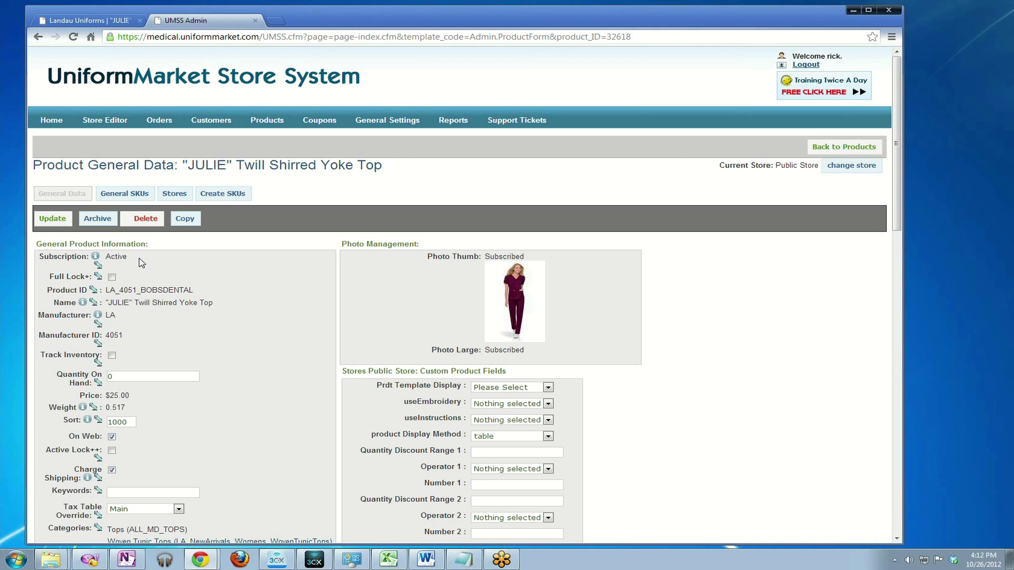
double_click(107, 255)
click(158, 270)
drag(59, 276, 86, 277)
click(52, 219)
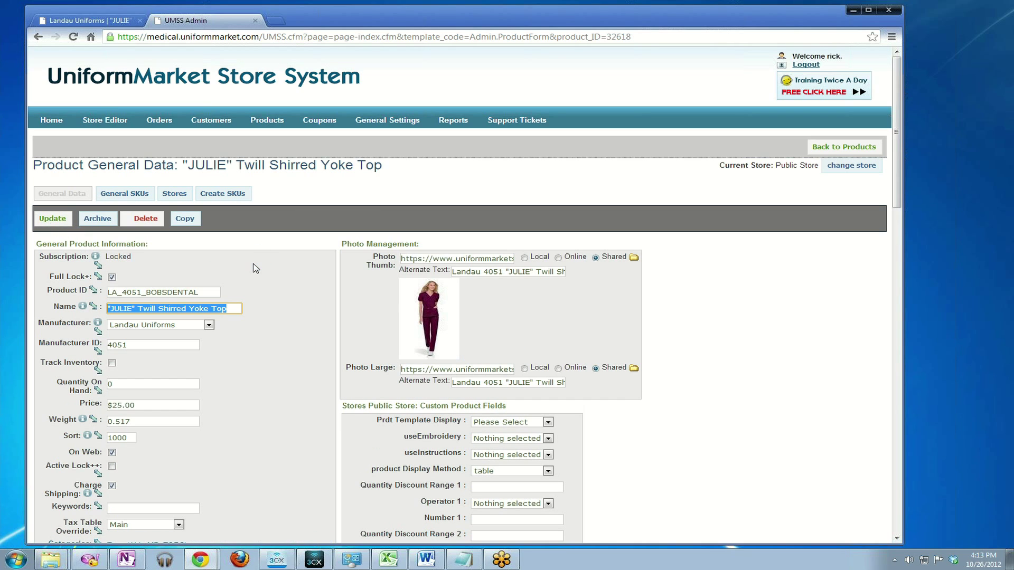
drag(203, 294, 158, 294)
- Change the BOBSDENTAL copy's price from $25.00 to $19.95 and save
drag(226, 309, 188, 310)
click(171, 348)
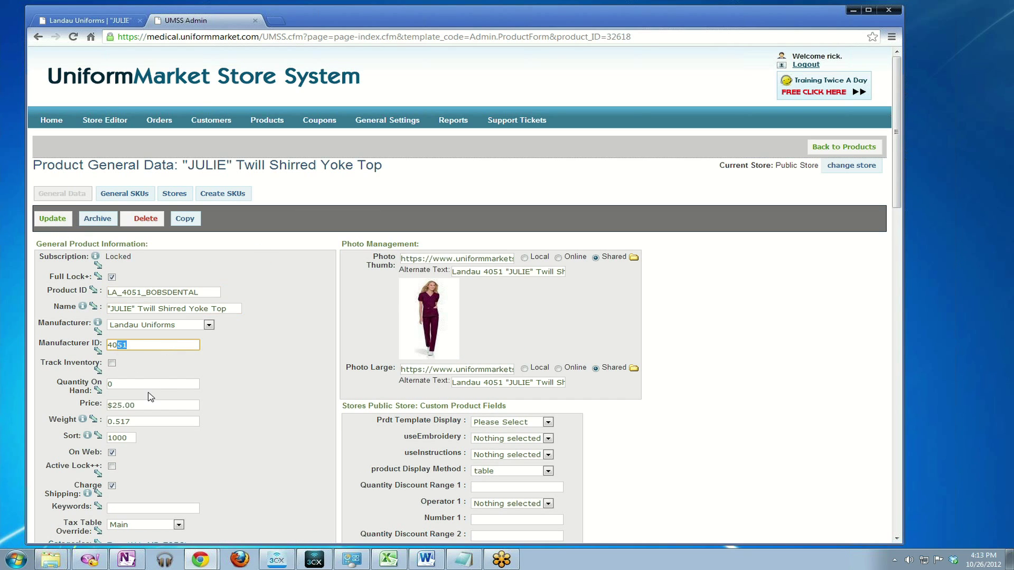
click(134, 410)
drag(143, 405, 110, 403)
text(19.95)
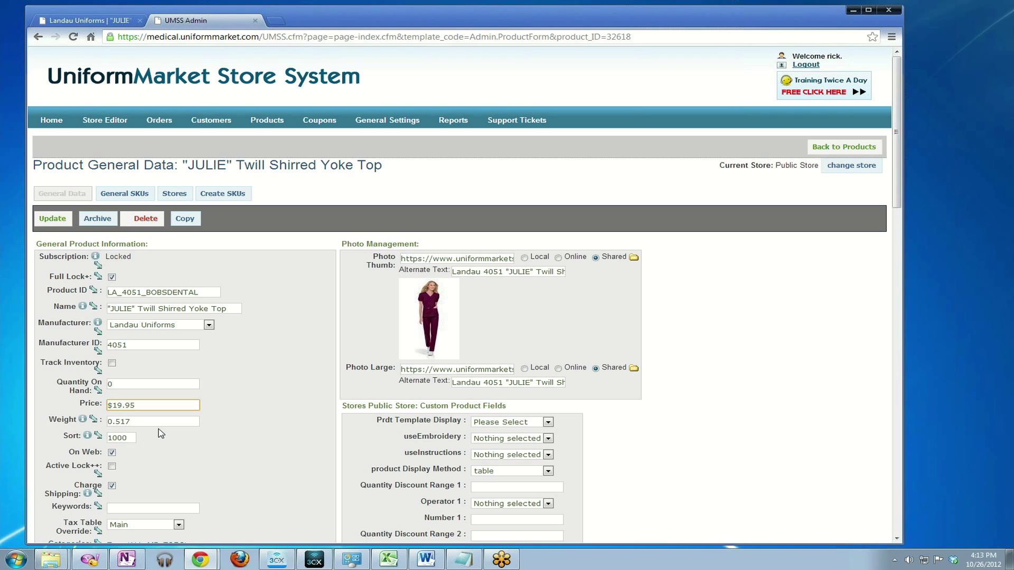
click(55, 219)
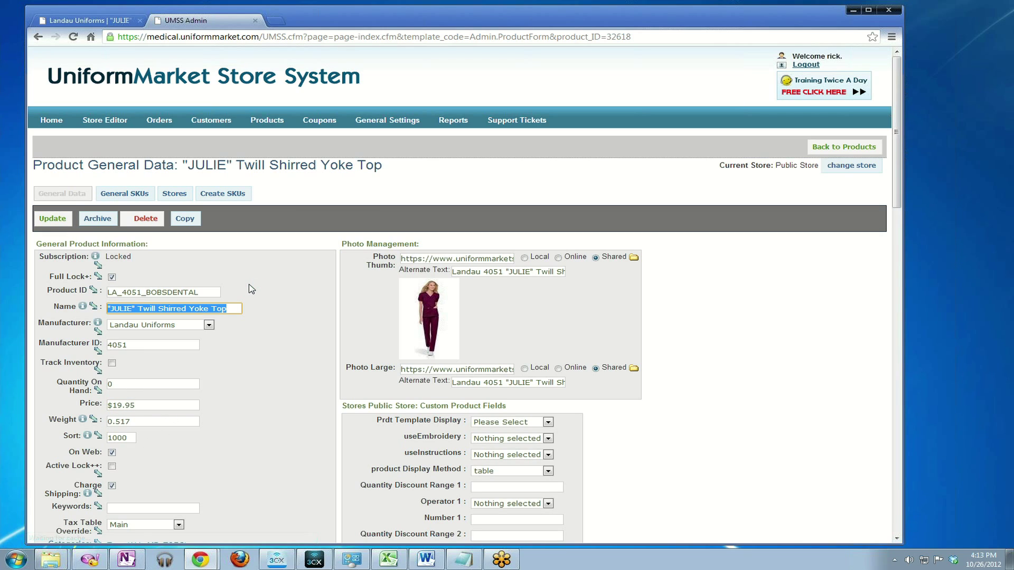
click(284, 304)
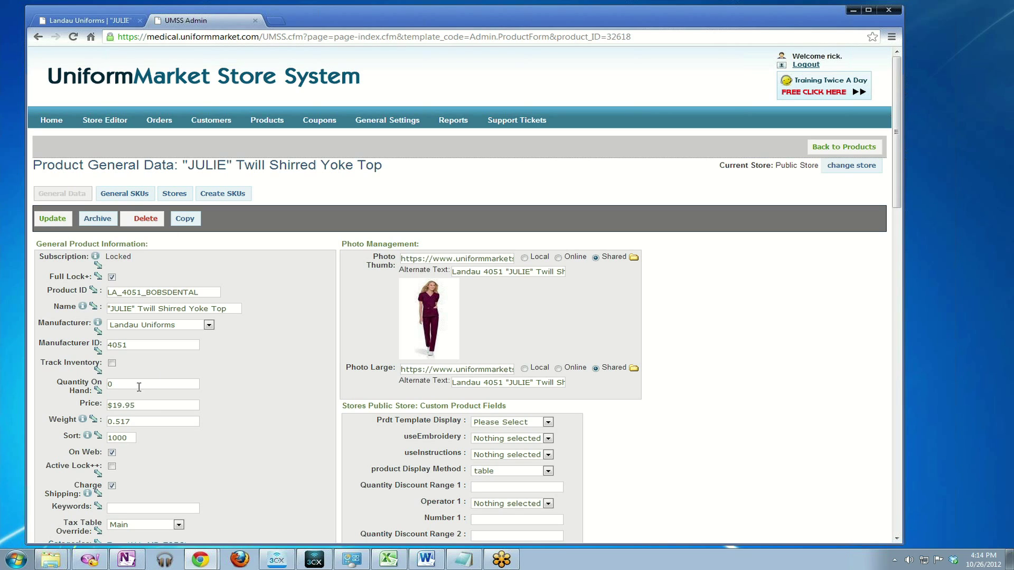
drag(148, 409, 99, 407)
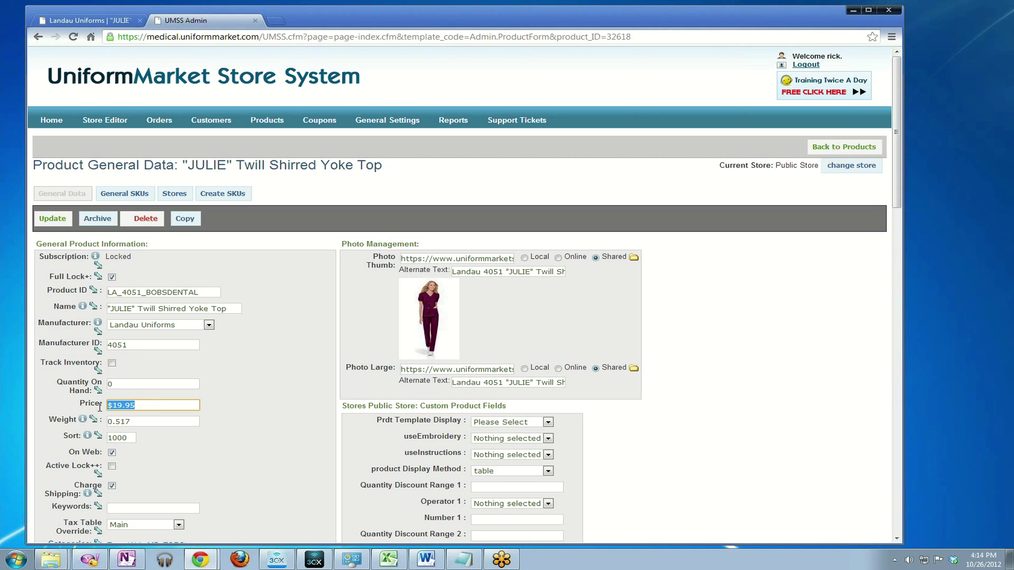
click(125, 195)
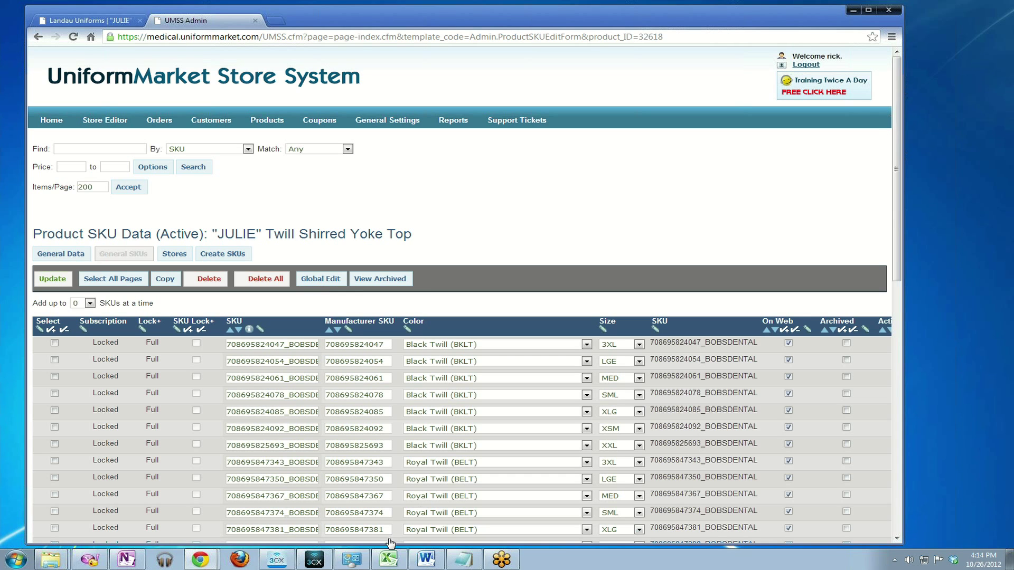
- Untick the Price option for all _BOBSDENTAL SKUs and save the SKU list
drag(402, 542, 589, 554)
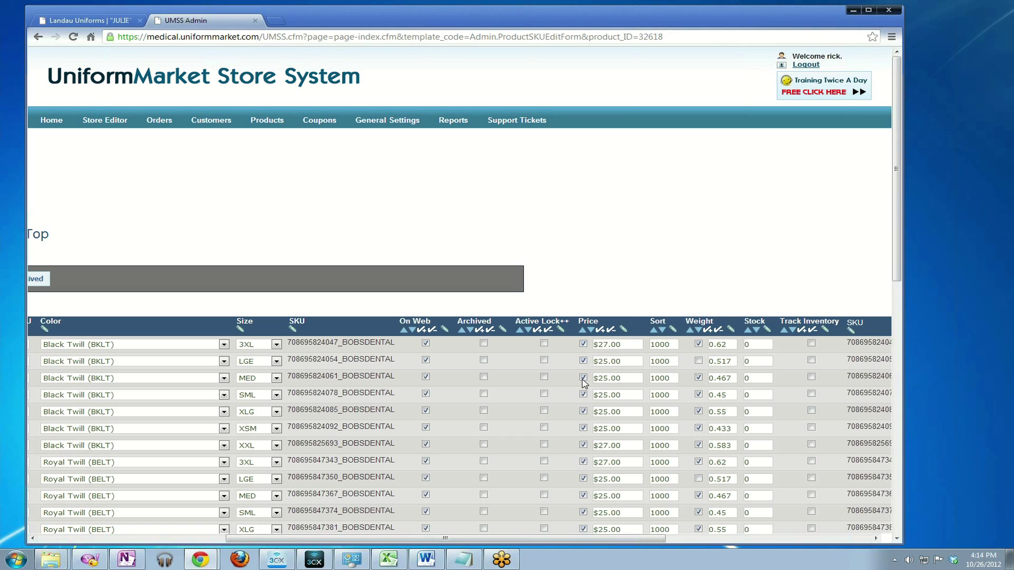
click(583, 344)
click(613, 331)
drag(616, 543, 428, 543)
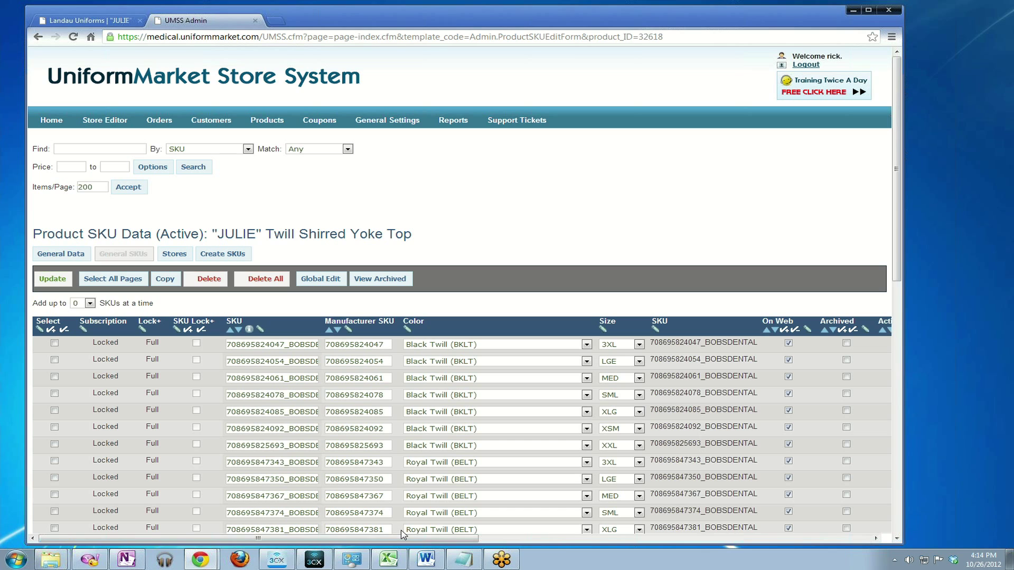
drag(405, 539, 568, 539)
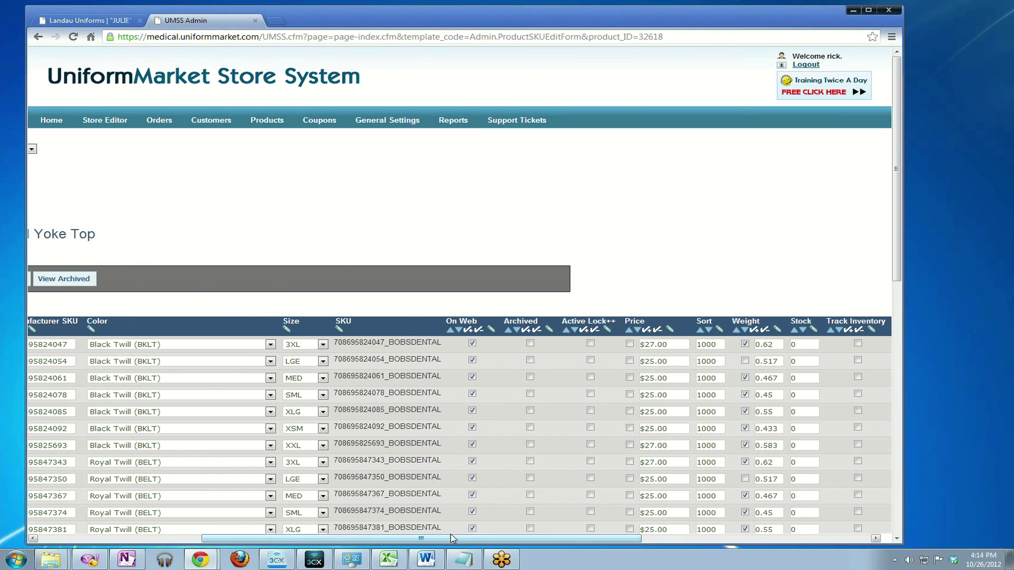
drag(459, 540, 584, 566)
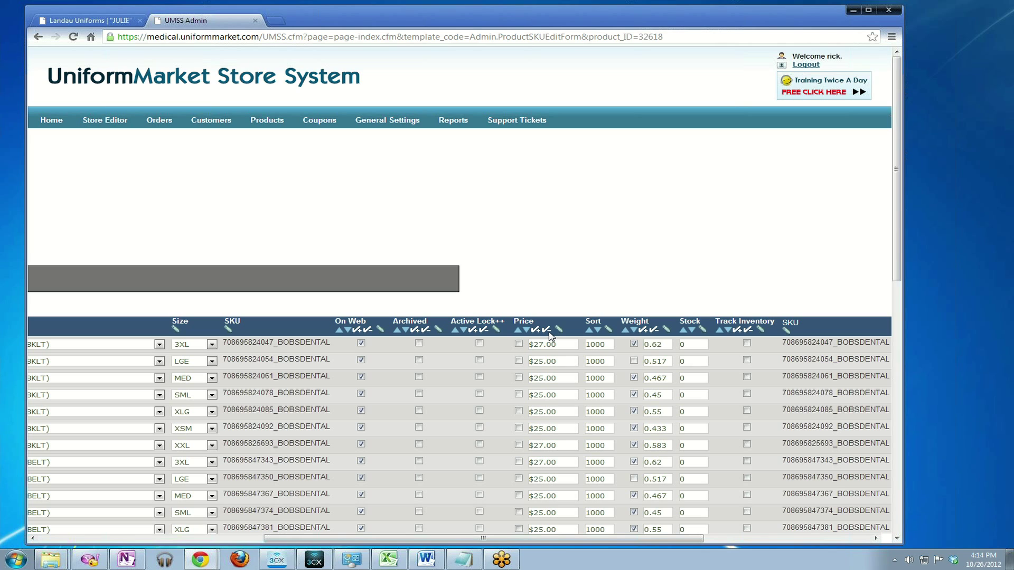
drag(551, 539, 323, 541)
click(64, 282)
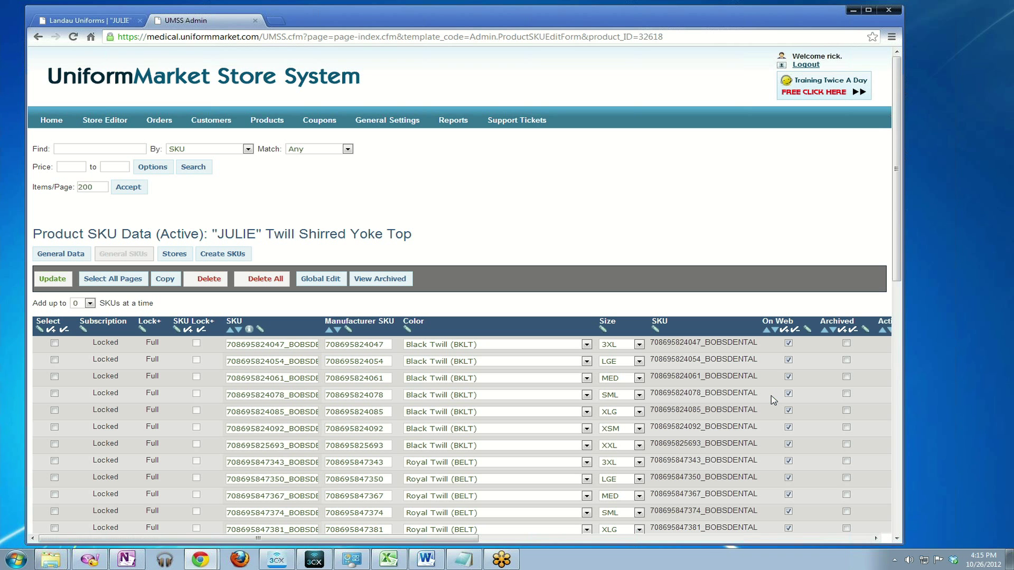
- Tick Price for the Royal Twill 3XL SKU, edit the SKU prices, and save the SKU list
mouse_move(462, 538)
mouse_down()
mouse_move(660, 540)
mouse_move(460, 540)
mouse_up()
drag(319, 537, 524, 538)
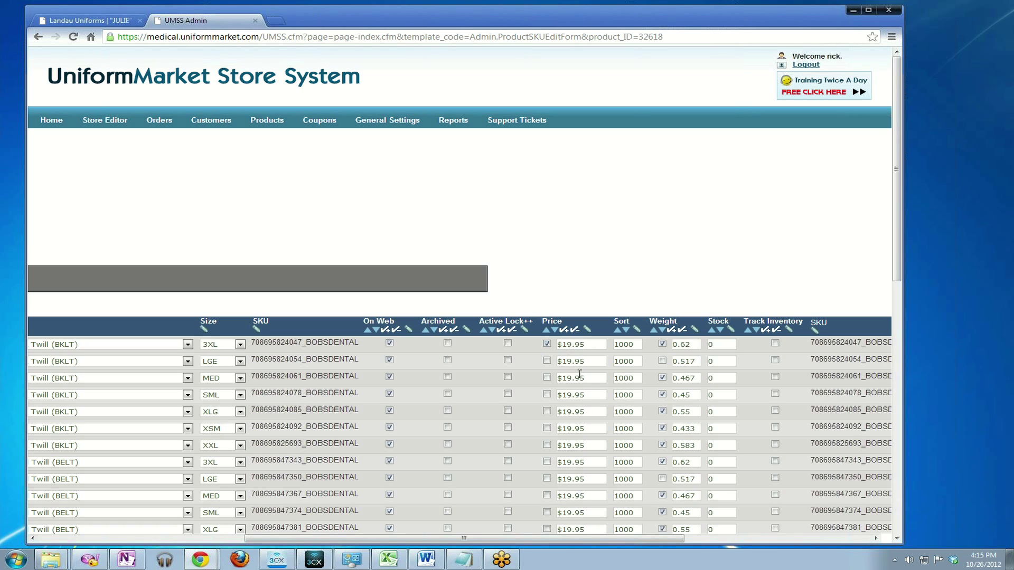
click(546, 463)
drag(597, 344, 560, 347)
text(23.00)
click(557, 462)
text(2)
drag(586, 541, 274, 542)
click(52, 279)
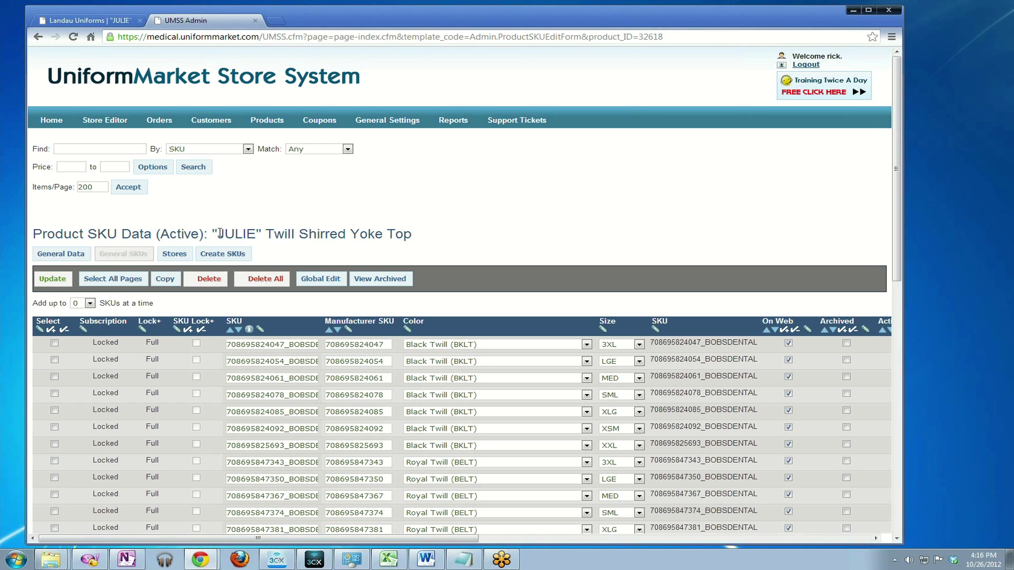
drag(214, 234, 417, 235)
click(474, 242)
- Drop the Public Store price override and remove the copy from the Public Store, then save
click(177, 258)
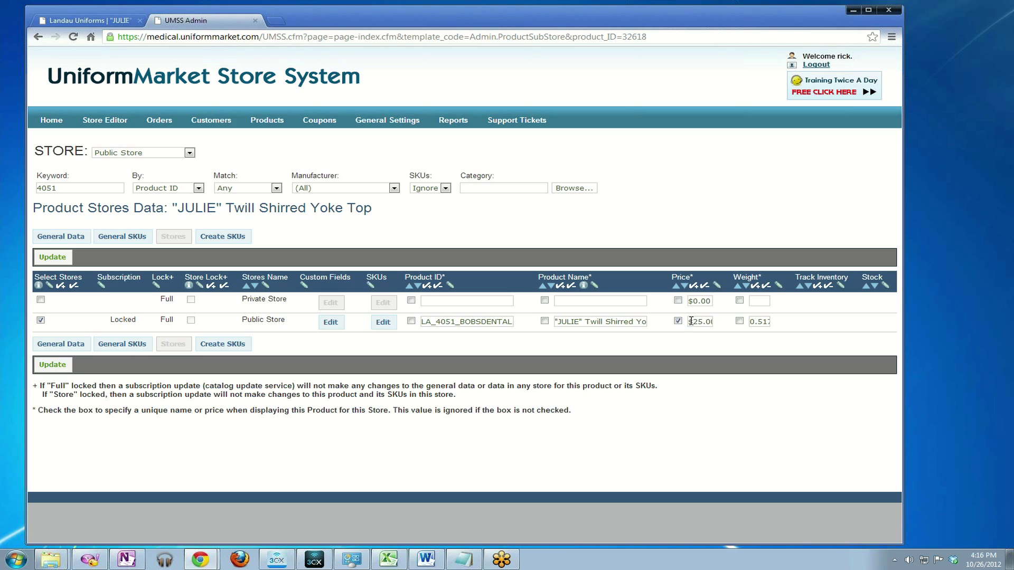
click(677, 321)
click(41, 321)
click(73, 373)
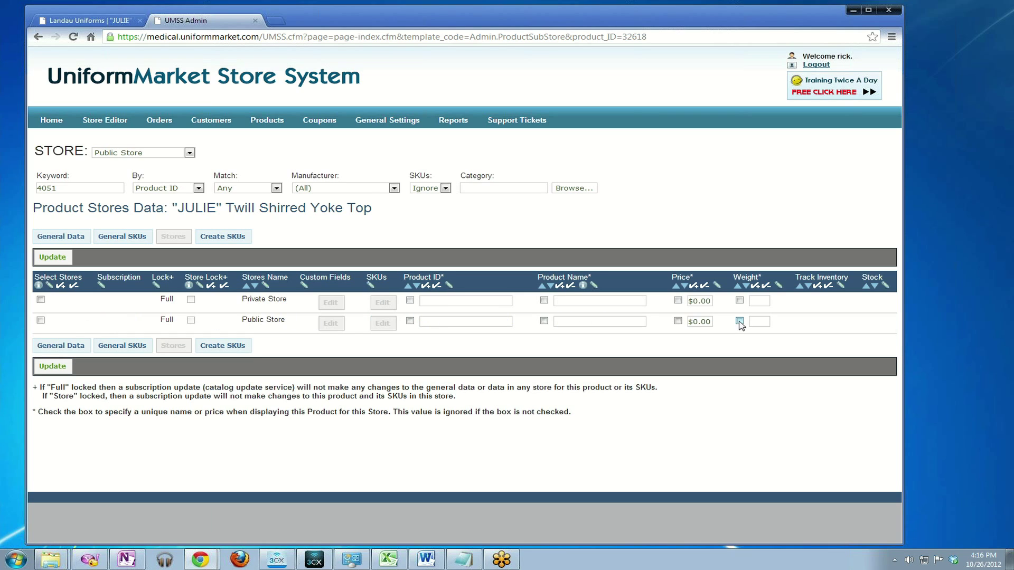
- Re-add the copy to the Public Store, save, and confirm its price shows $19.95
click(41, 320)
click(58, 369)
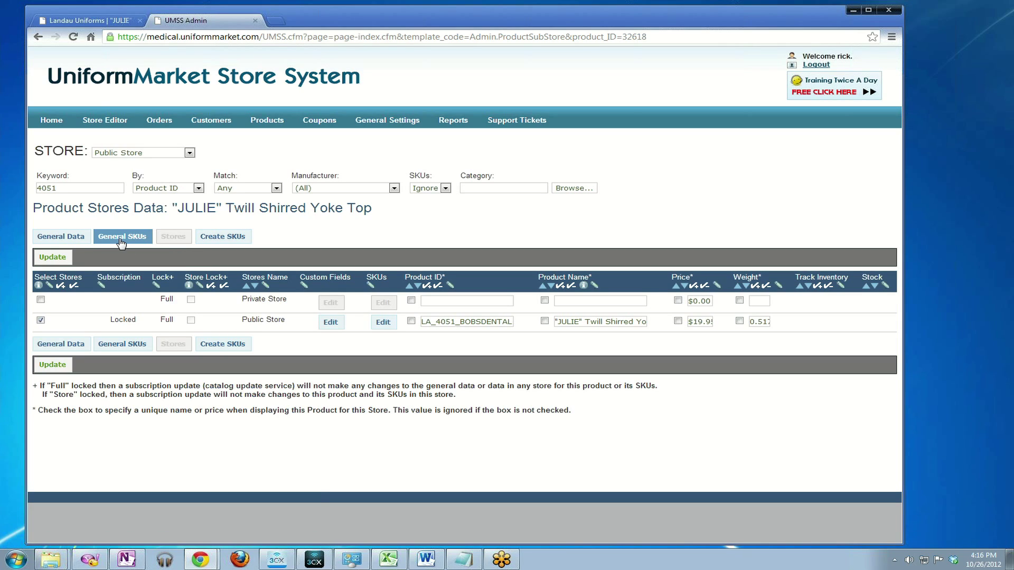
click(694, 321)
drag(695, 321, 727, 328)
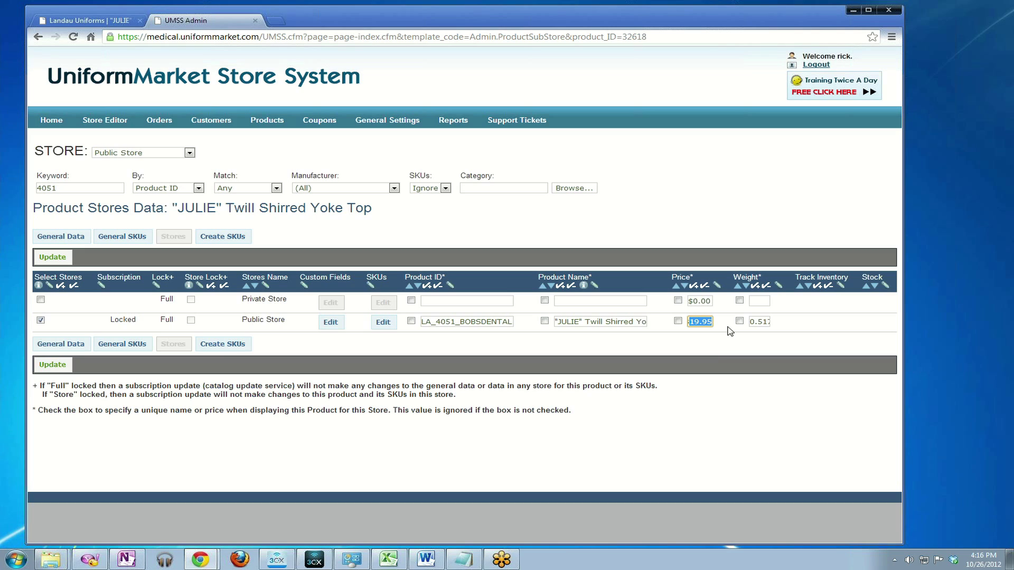
click(727, 357)
drag(178, 208, 230, 211)
click(317, 224)
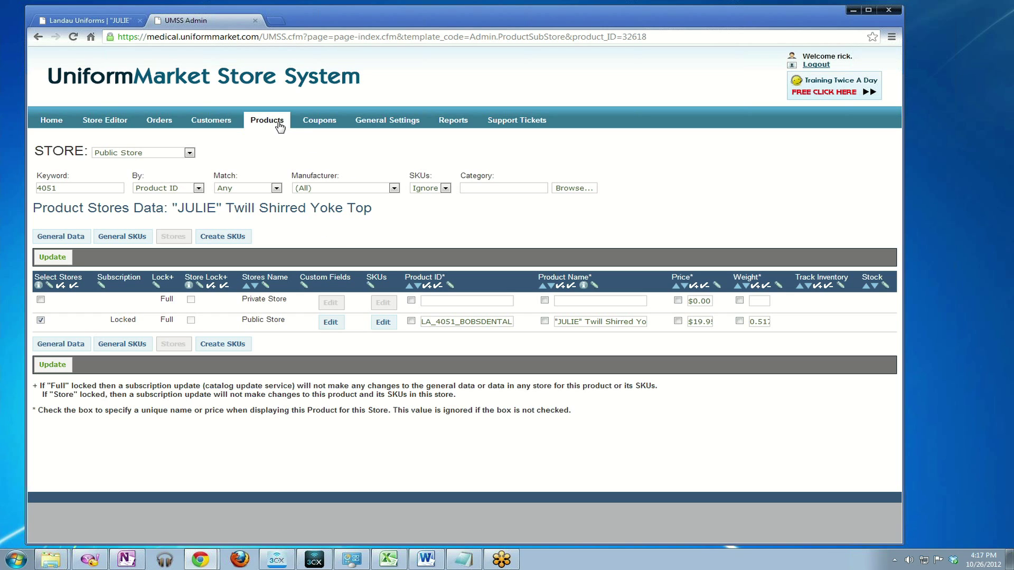
- Open Preferred Customer product selection for the Bobs Dental Group
click(267, 90)
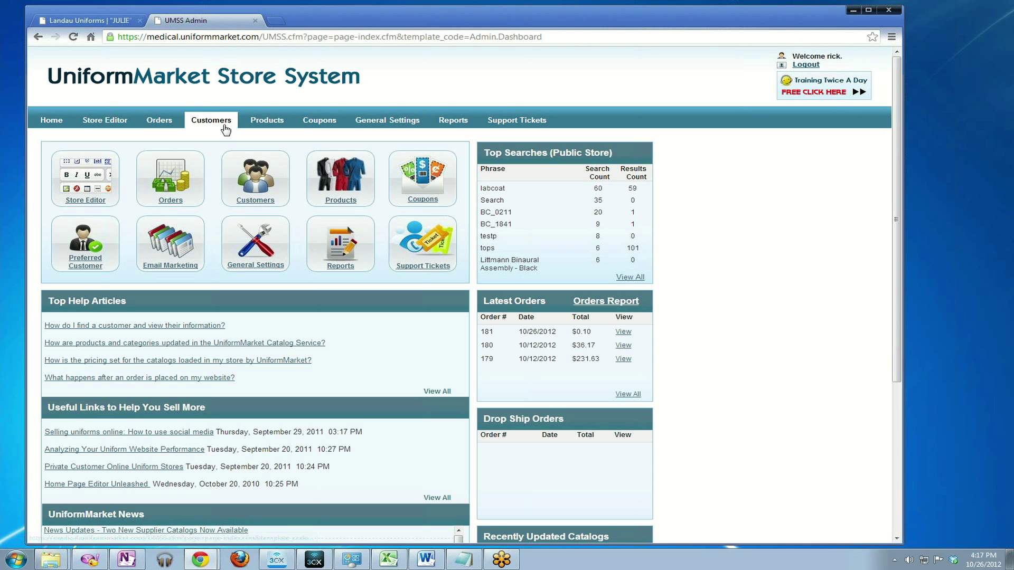
click(83, 246)
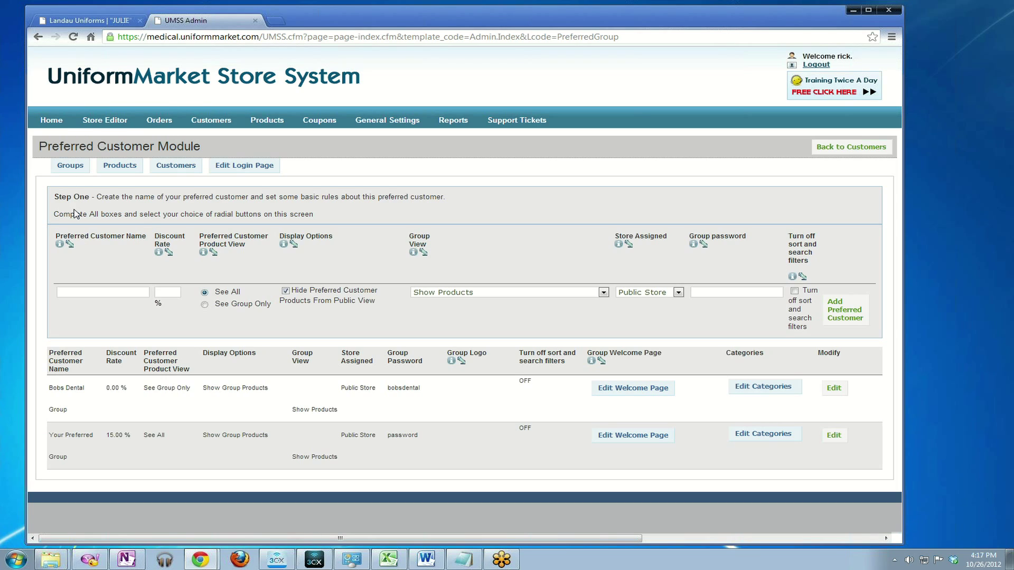
click(121, 165)
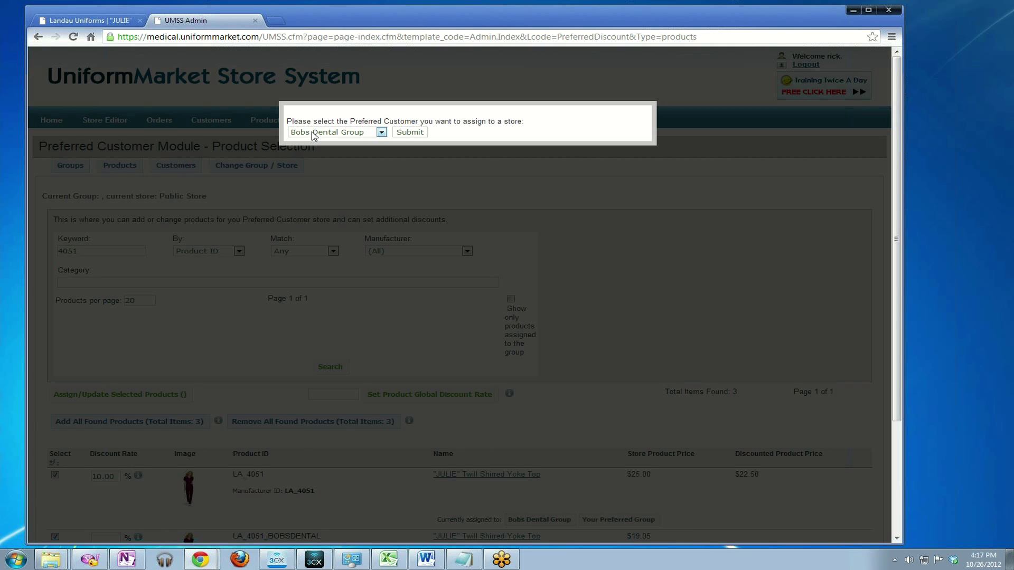
click(411, 134)
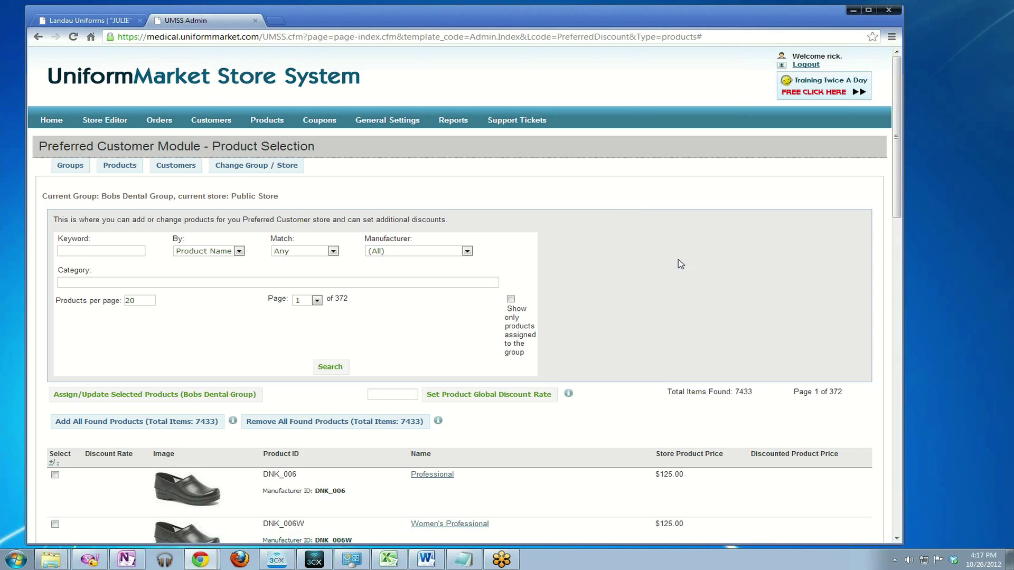
- Search products by Product ID for 4051
click(122, 248)
text(4051)
click(207, 251)
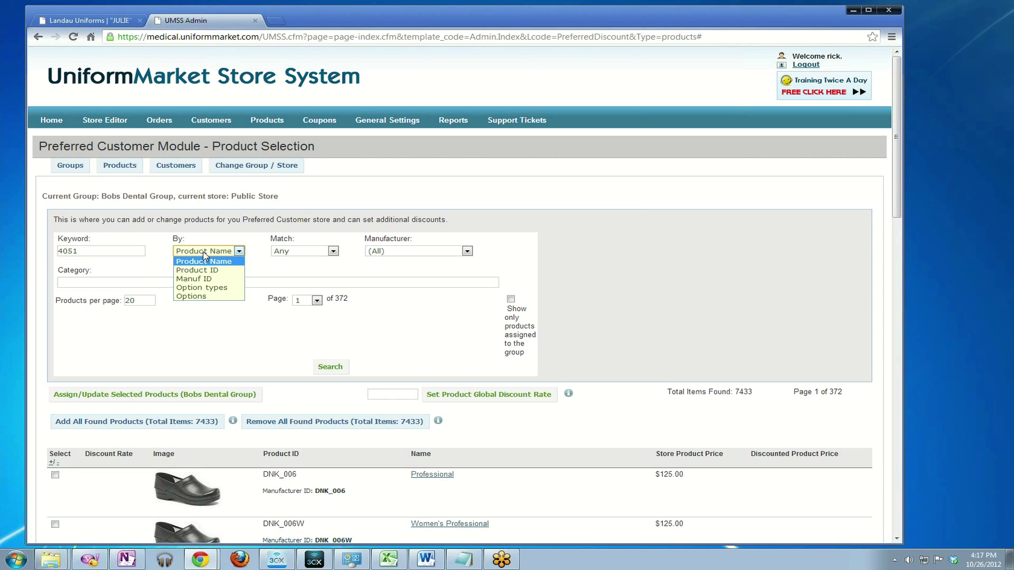
click(205, 267)
click(331, 373)
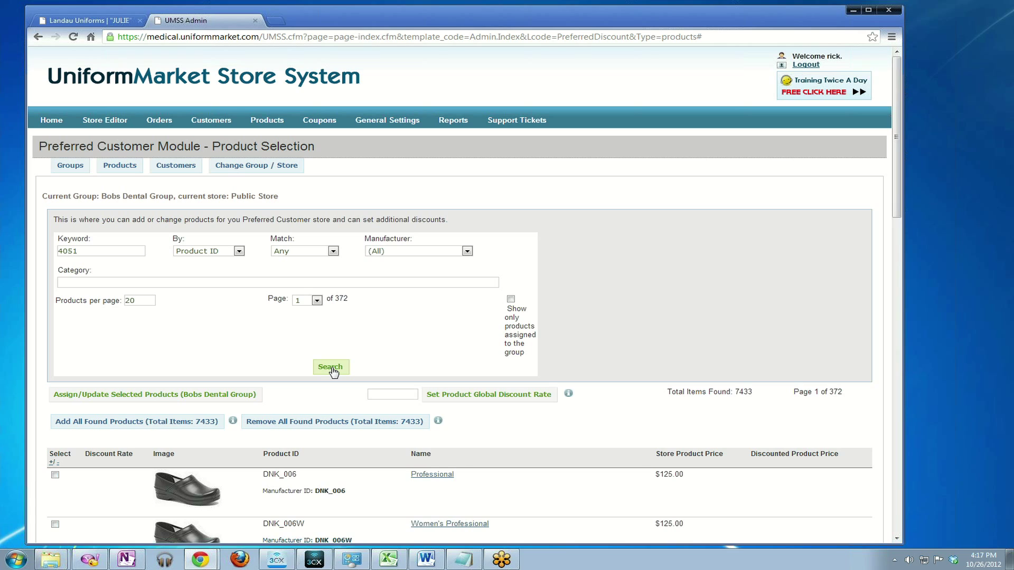
scroll(627, 331, down, 1)
scroll(627, 332, down, 2)
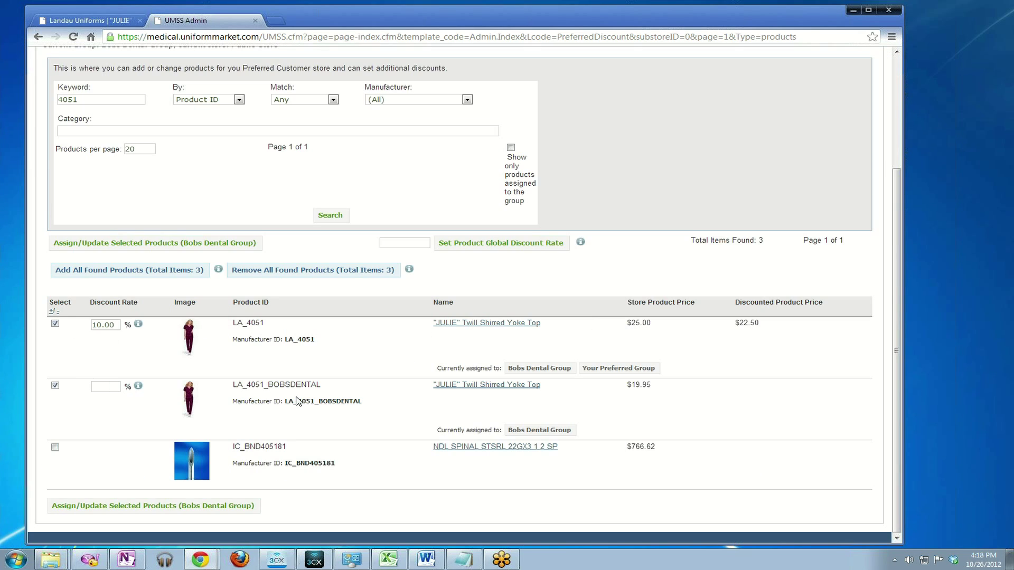
- Assign both JULIE tops, including the BOBSDENTAL copy, to Bobs Dental Group
drag(385, 403, 284, 406)
click(346, 417)
click(112, 506)
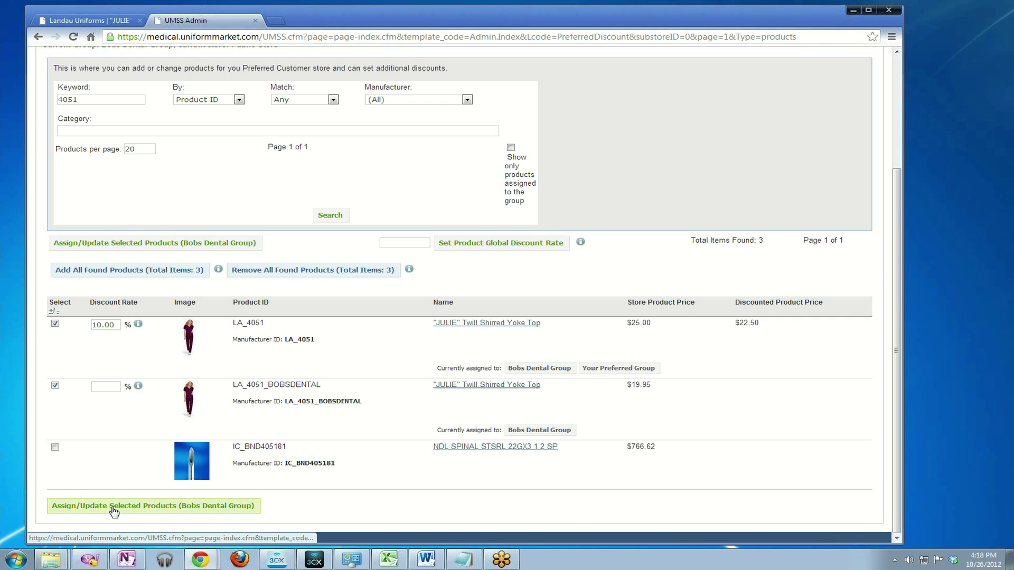
scroll(364, 452, down, 3)
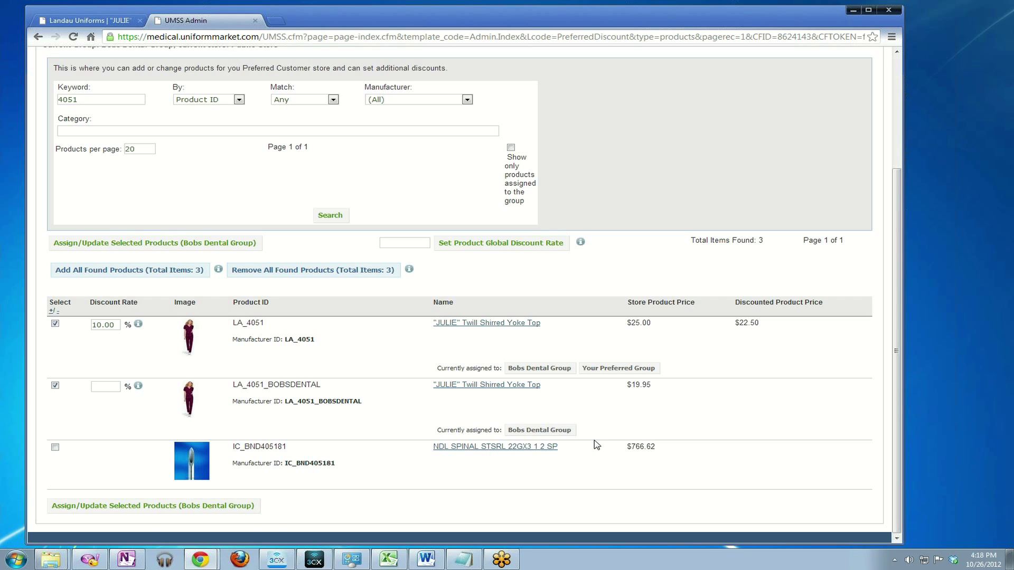
- From the Bobs Dental Group store page, open the $19.95 JULIE top and point out its price
click(87, 20)
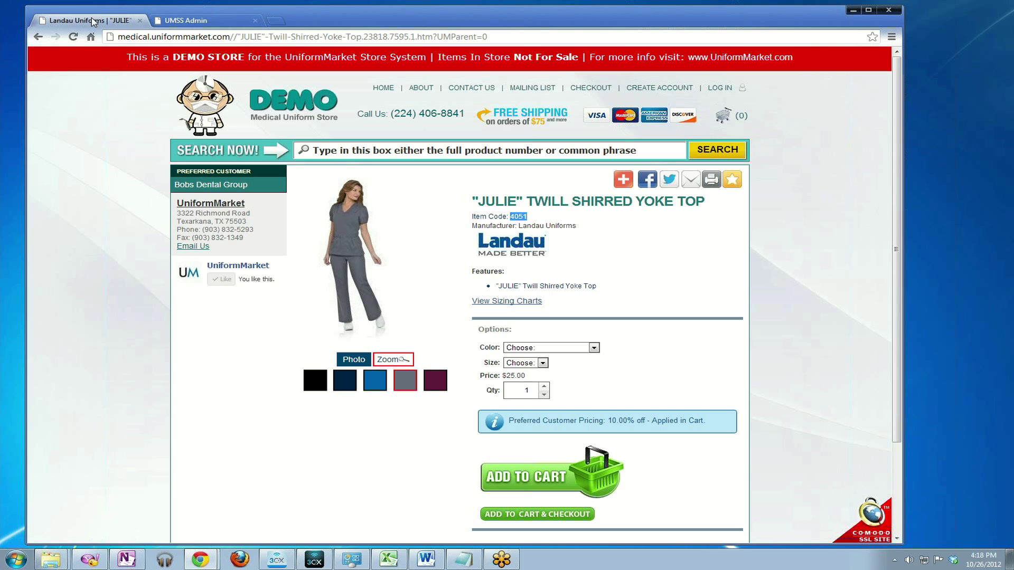
click(203, 186)
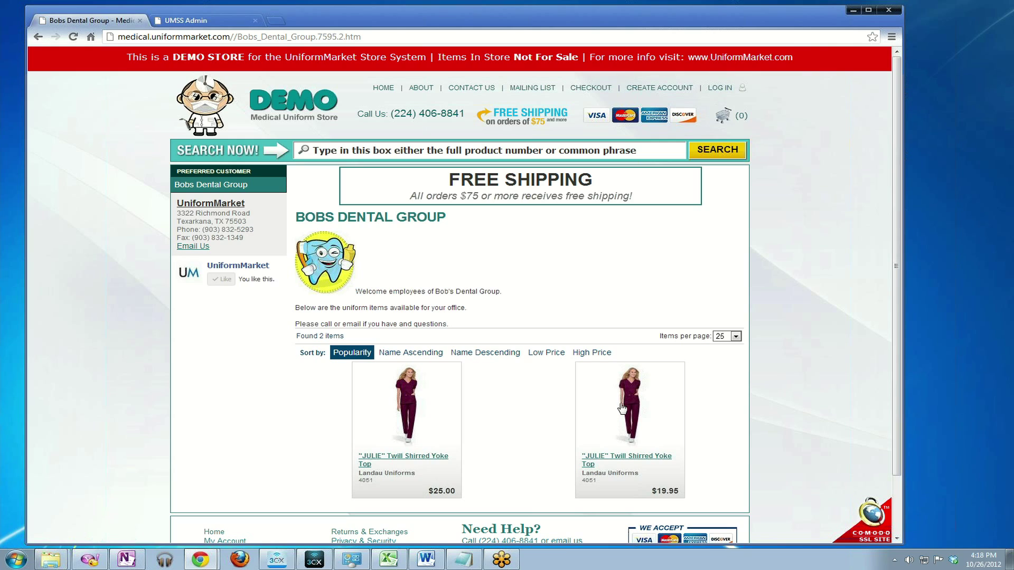
click(633, 427)
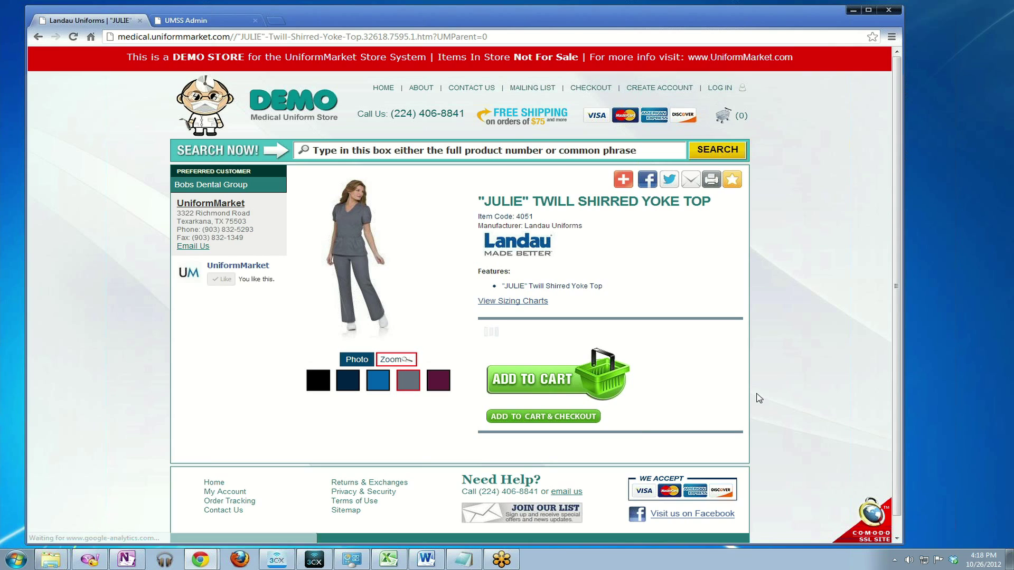
scroll(759, 398, down, 2)
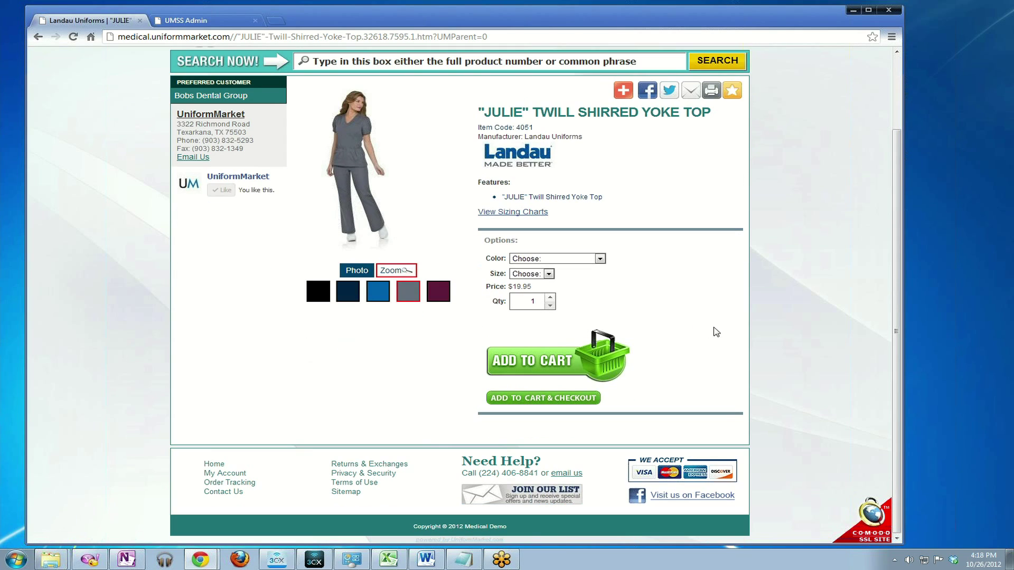
drag(532, 286, 510, 284)
click(608, 290)
- Check that Black Twill size 3XL costs $23.00, then return to the Bobs Dental Group listing
click(563, 259)
click(549, 344)
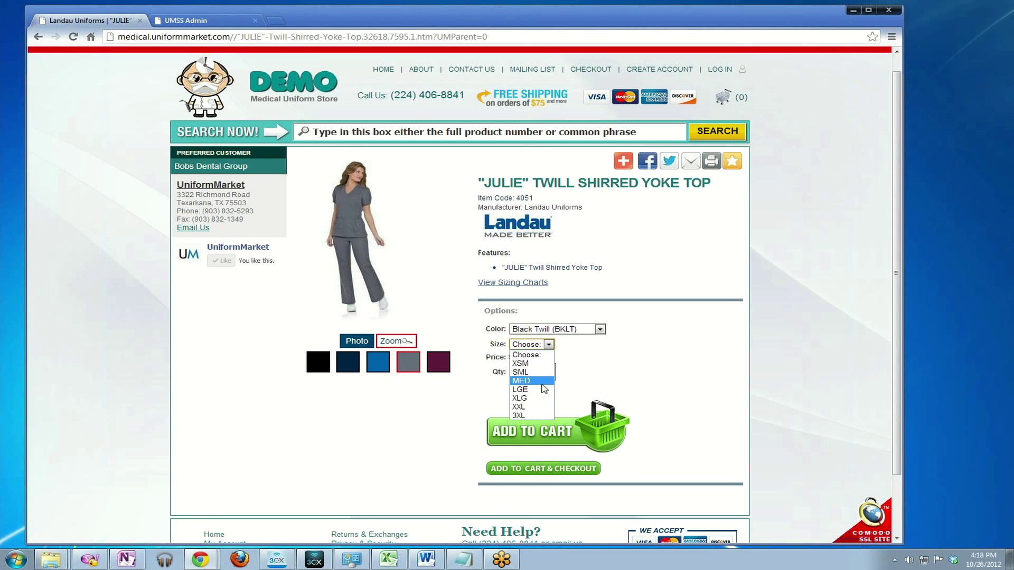
click(537, 416)
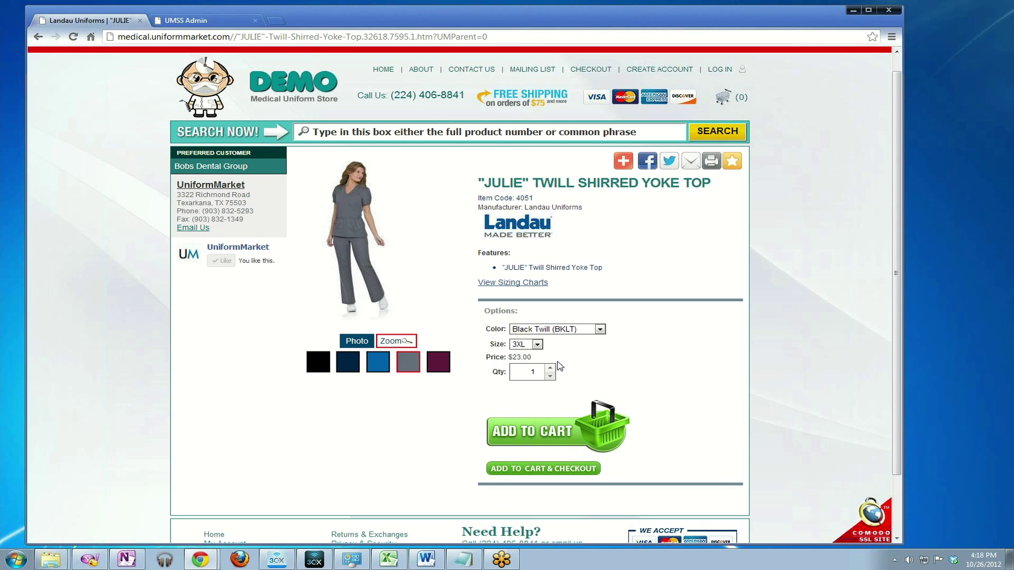
drag(538, 360, 519, 356)
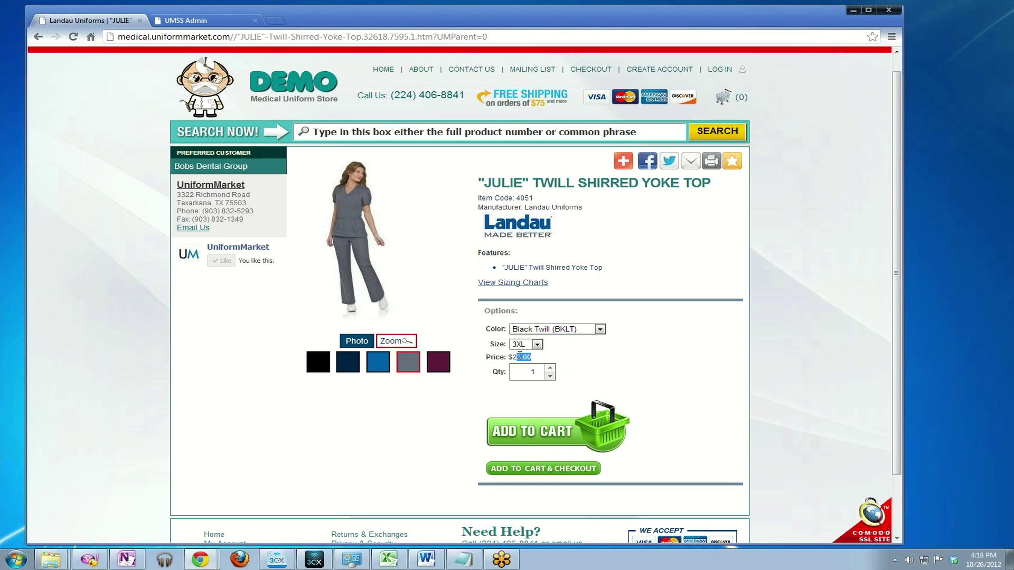
click(616, 354)
click(232, 170)
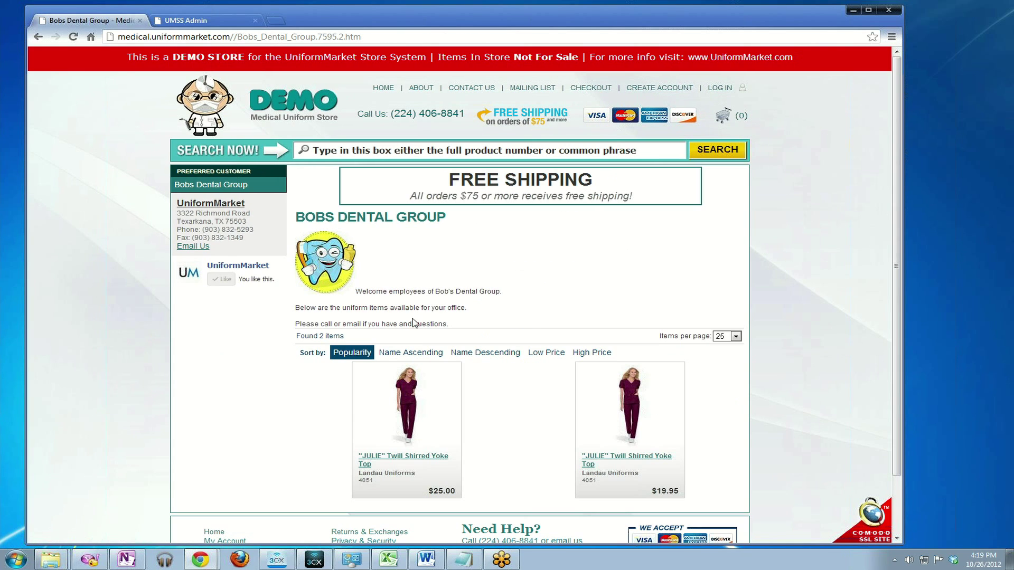